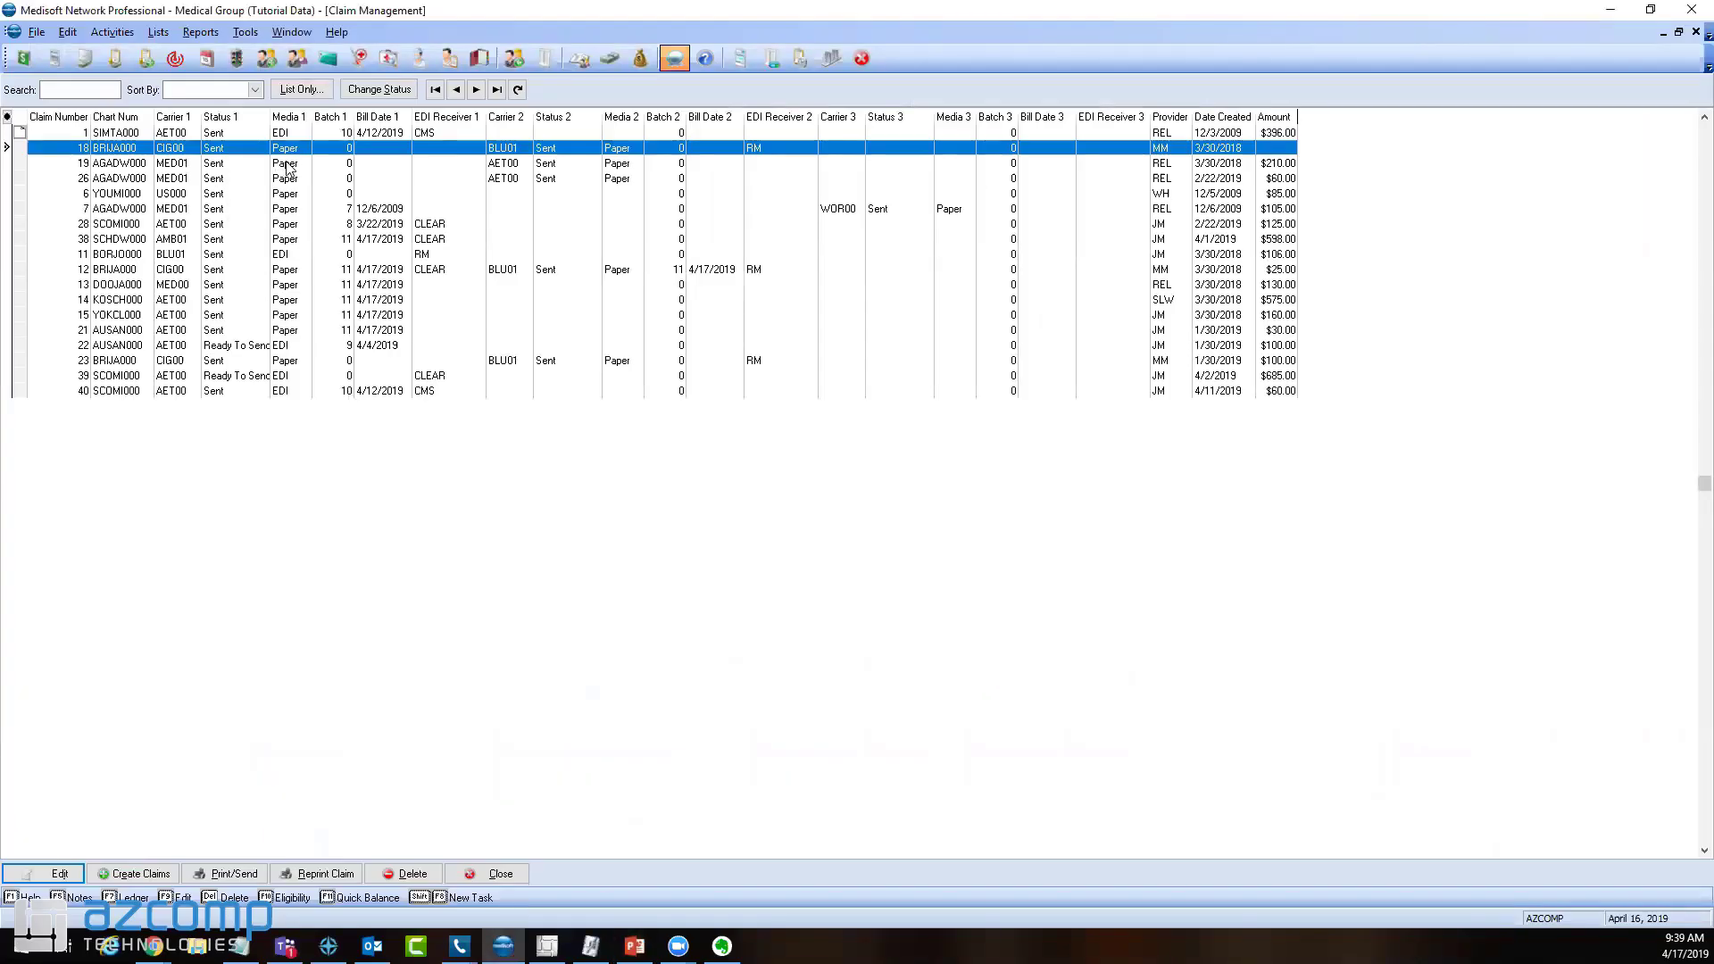
# Step: Select claims 13 and 26 in the Claim Management list
pyautogui.click(286, 284)
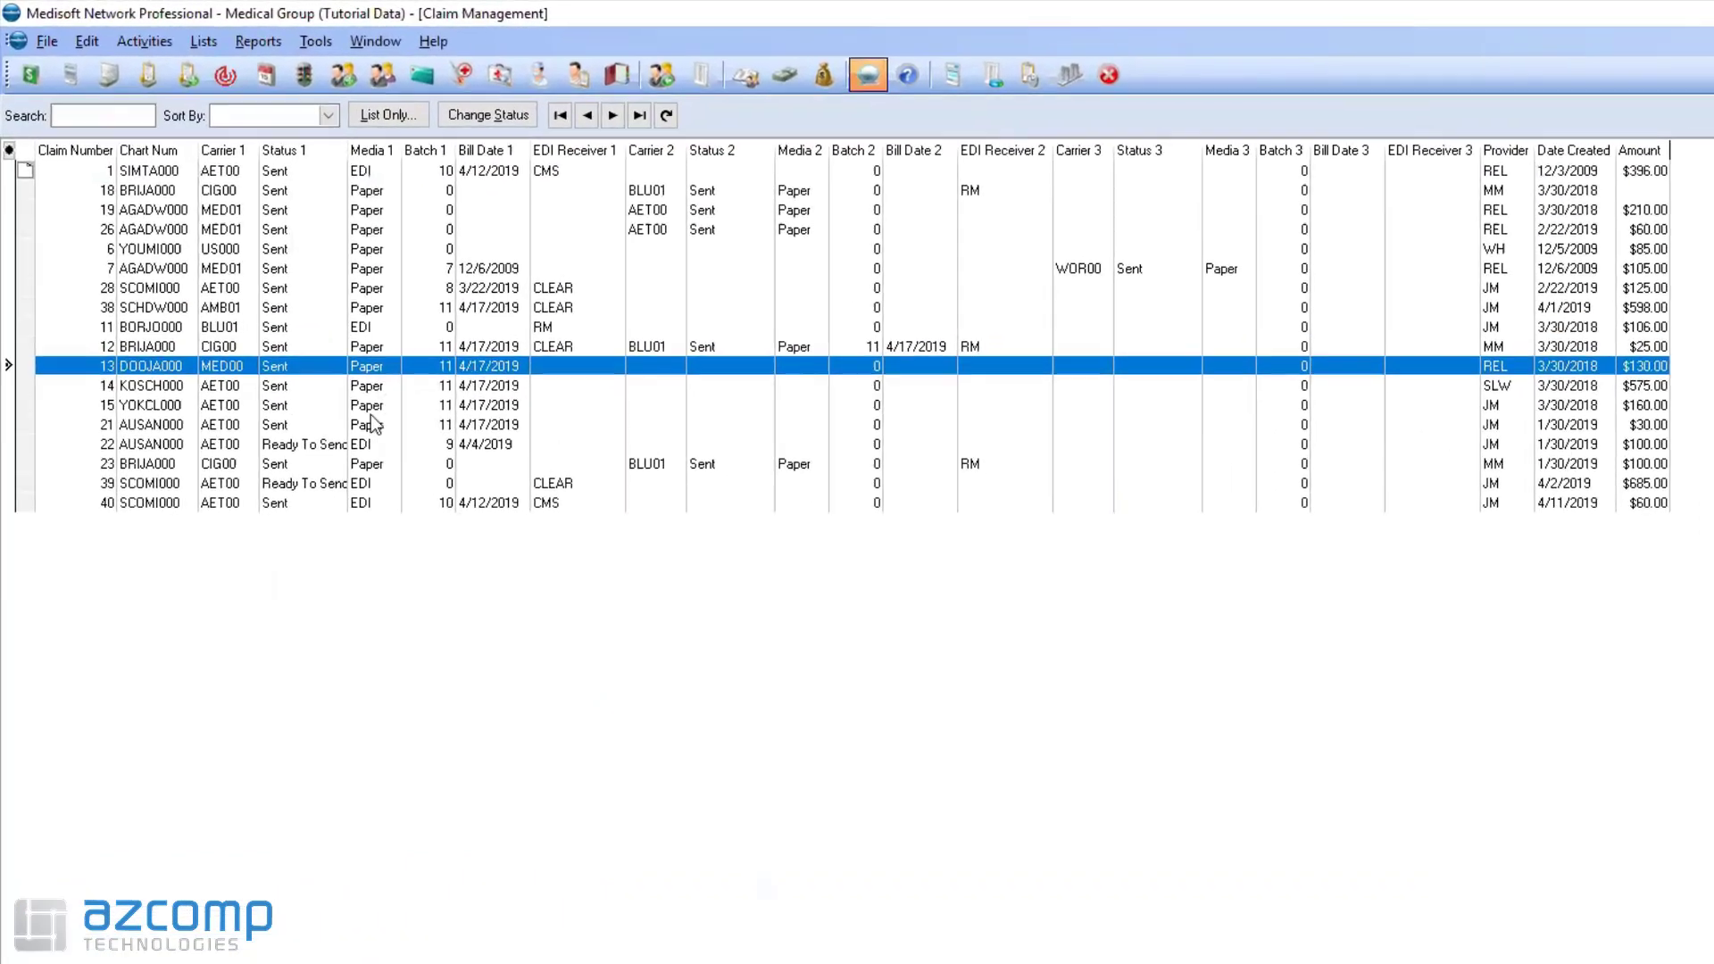
pyautogui.click(375, 231)
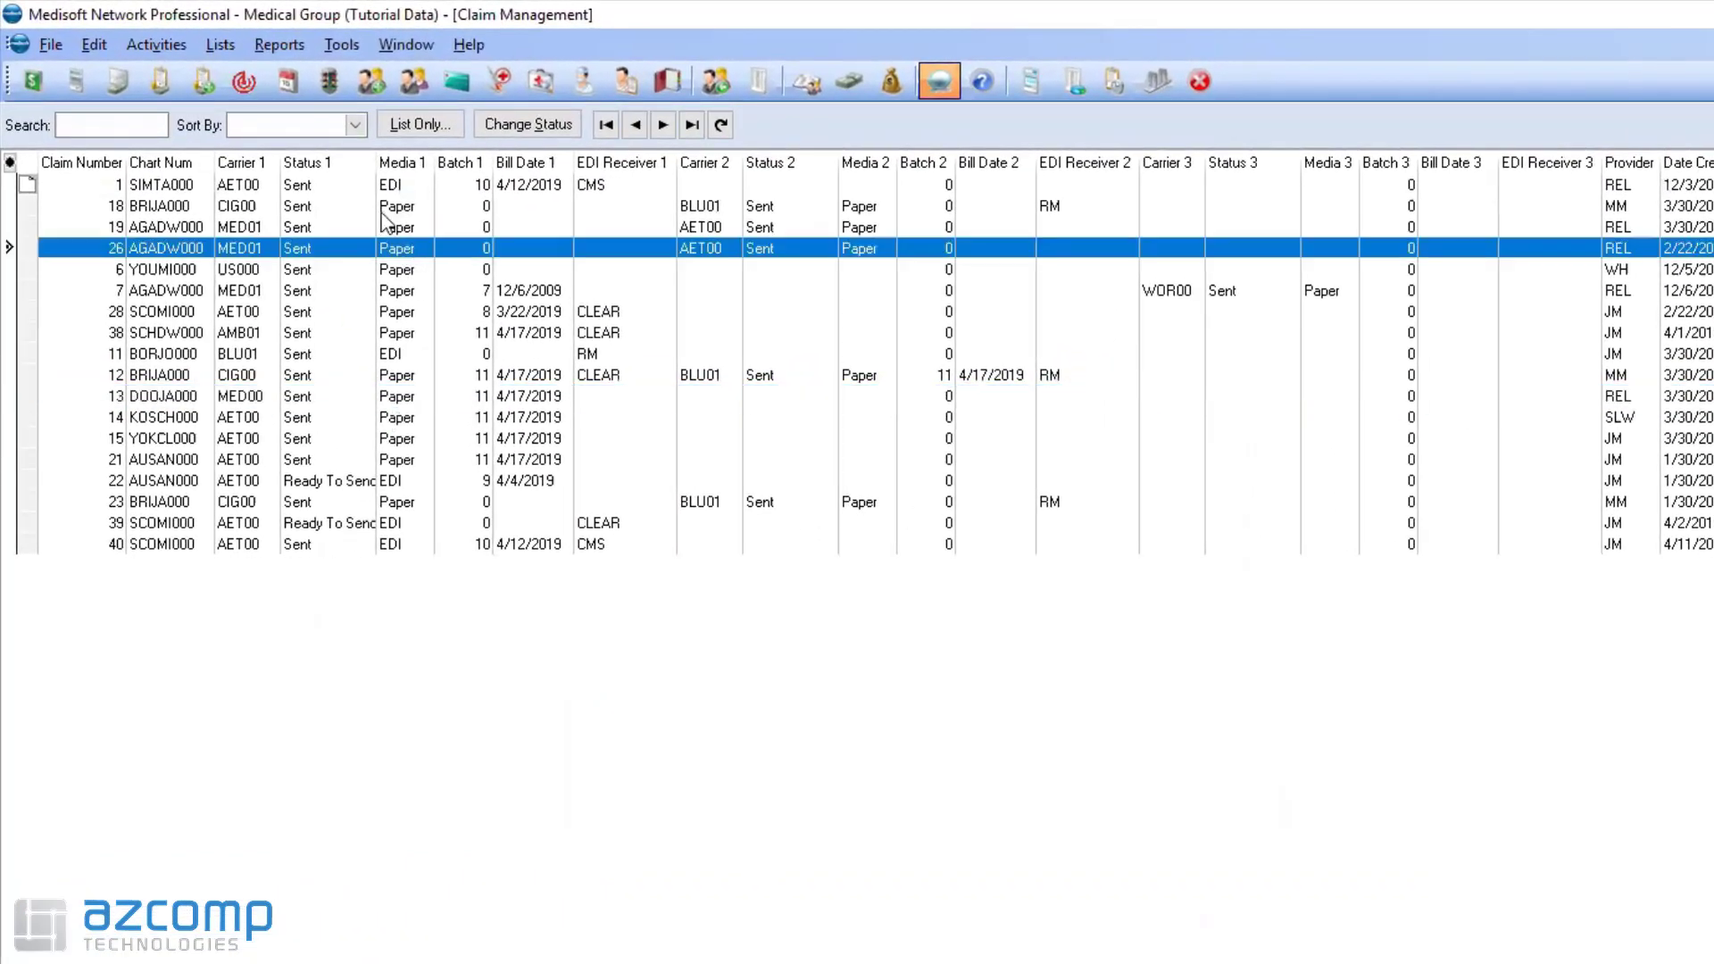
# Step: List only primary, Ready to Send, electronically billed claims
pyautogui.click(420, 125)
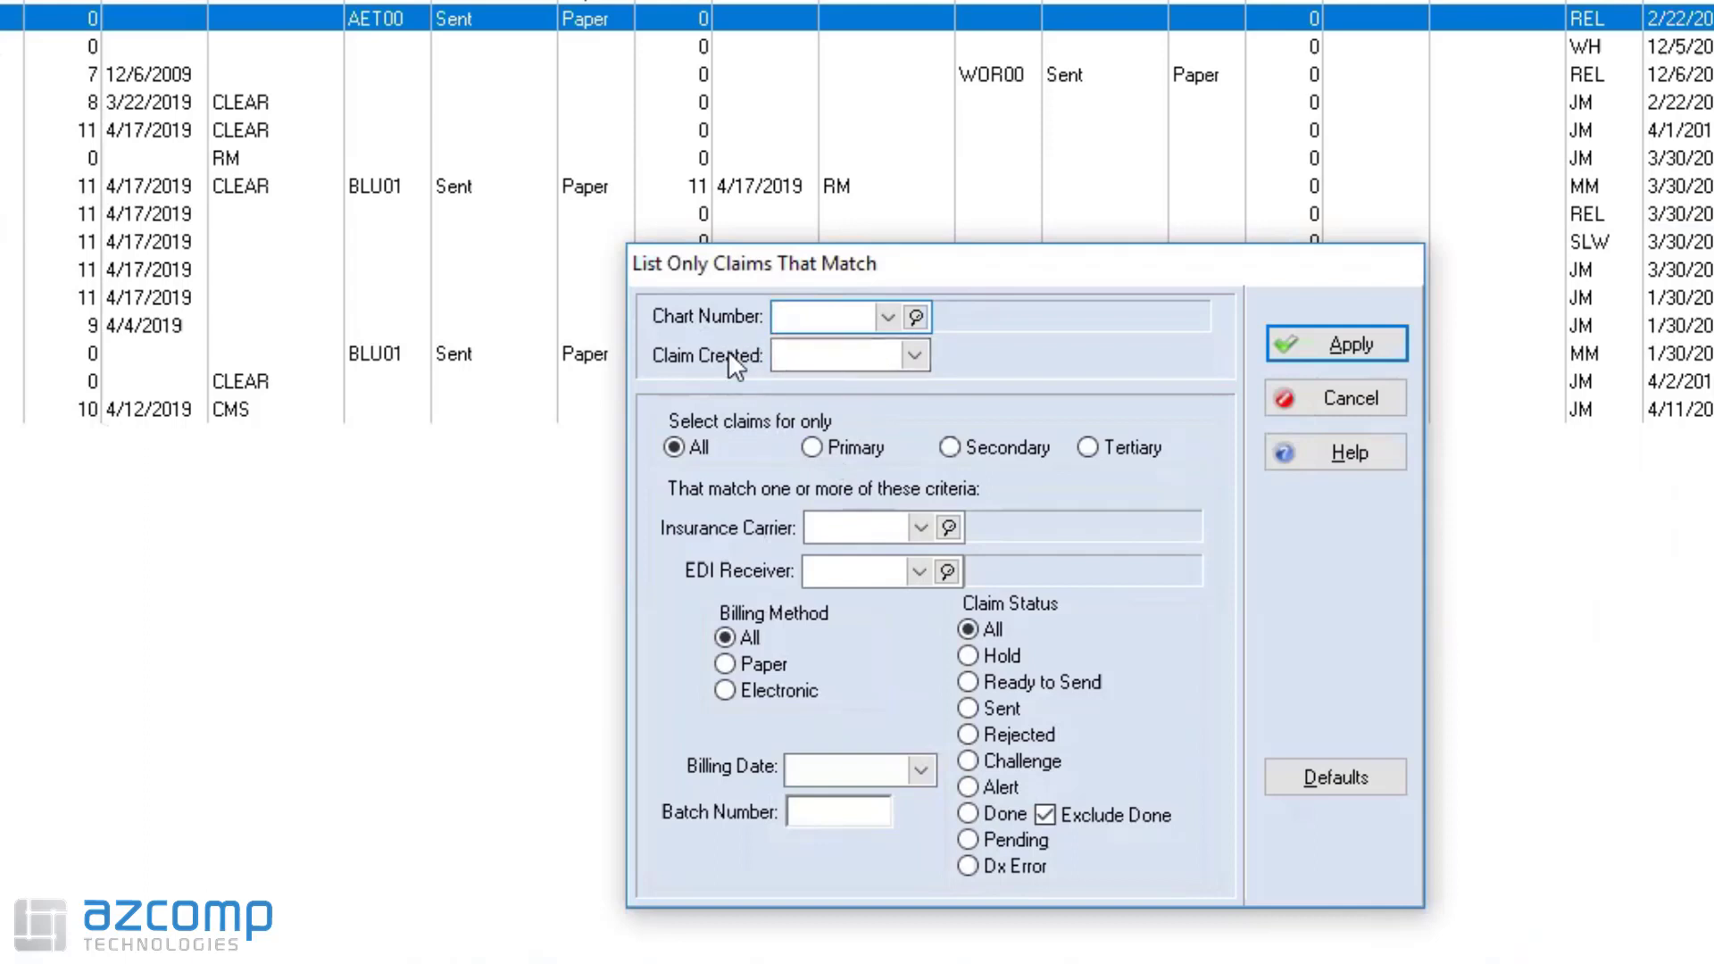
pyautogui.click(811, 447)
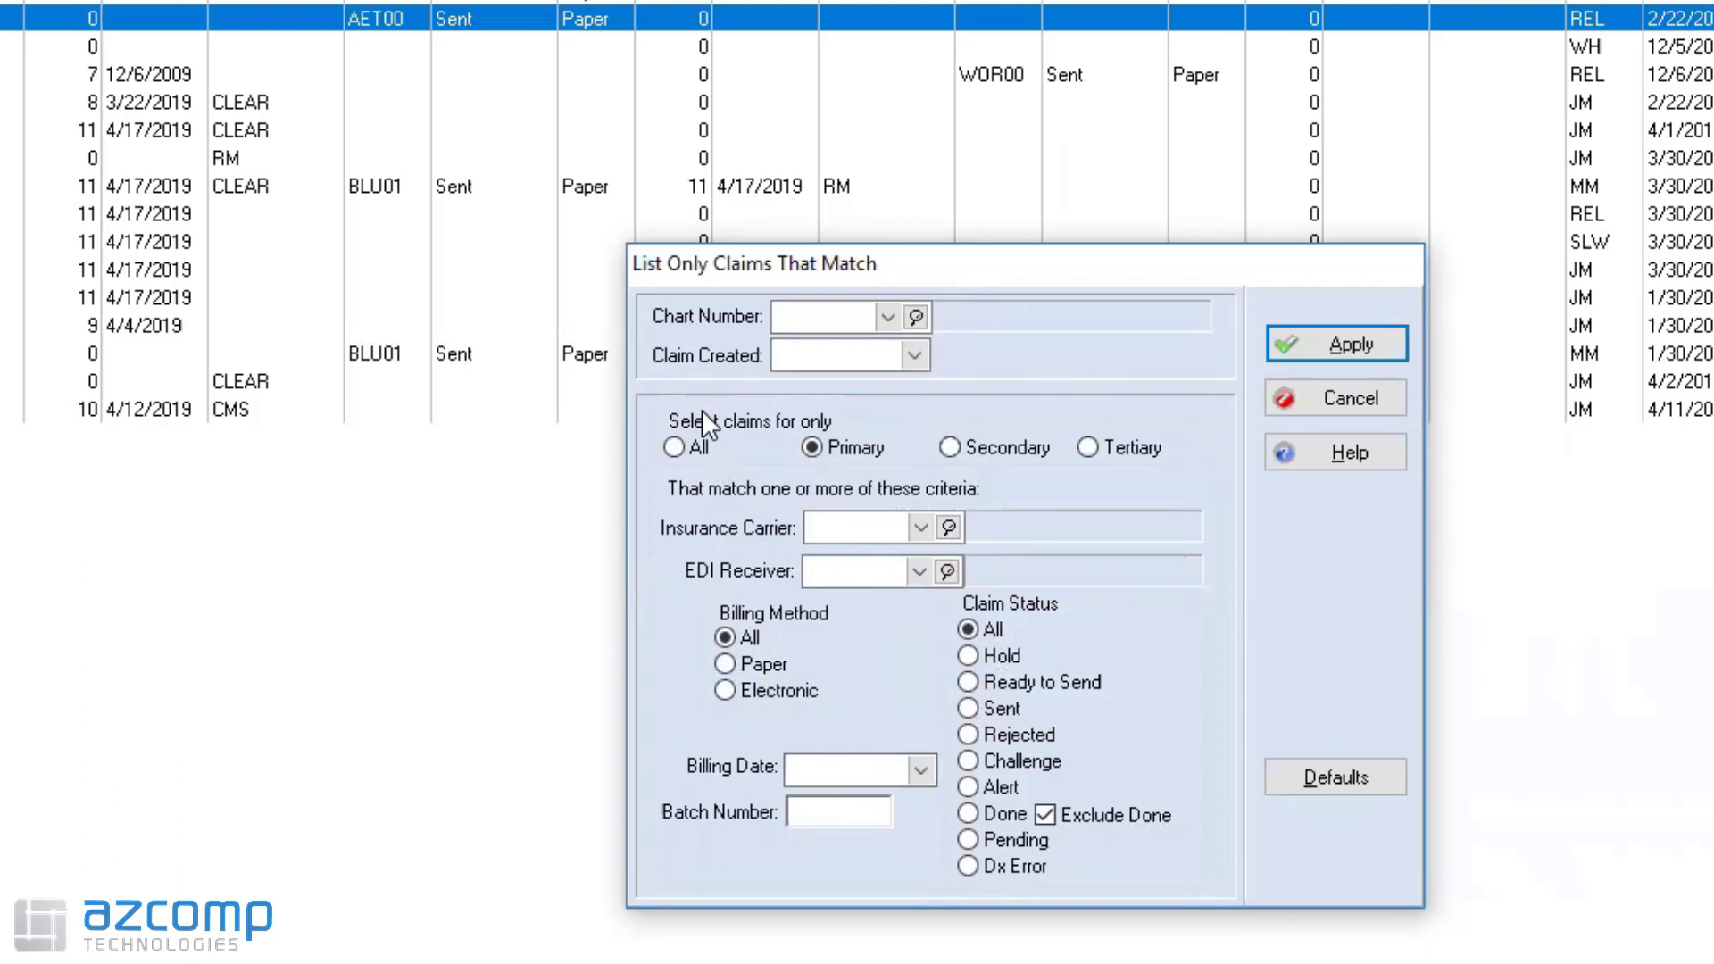
pyautogui.click(967, 682)
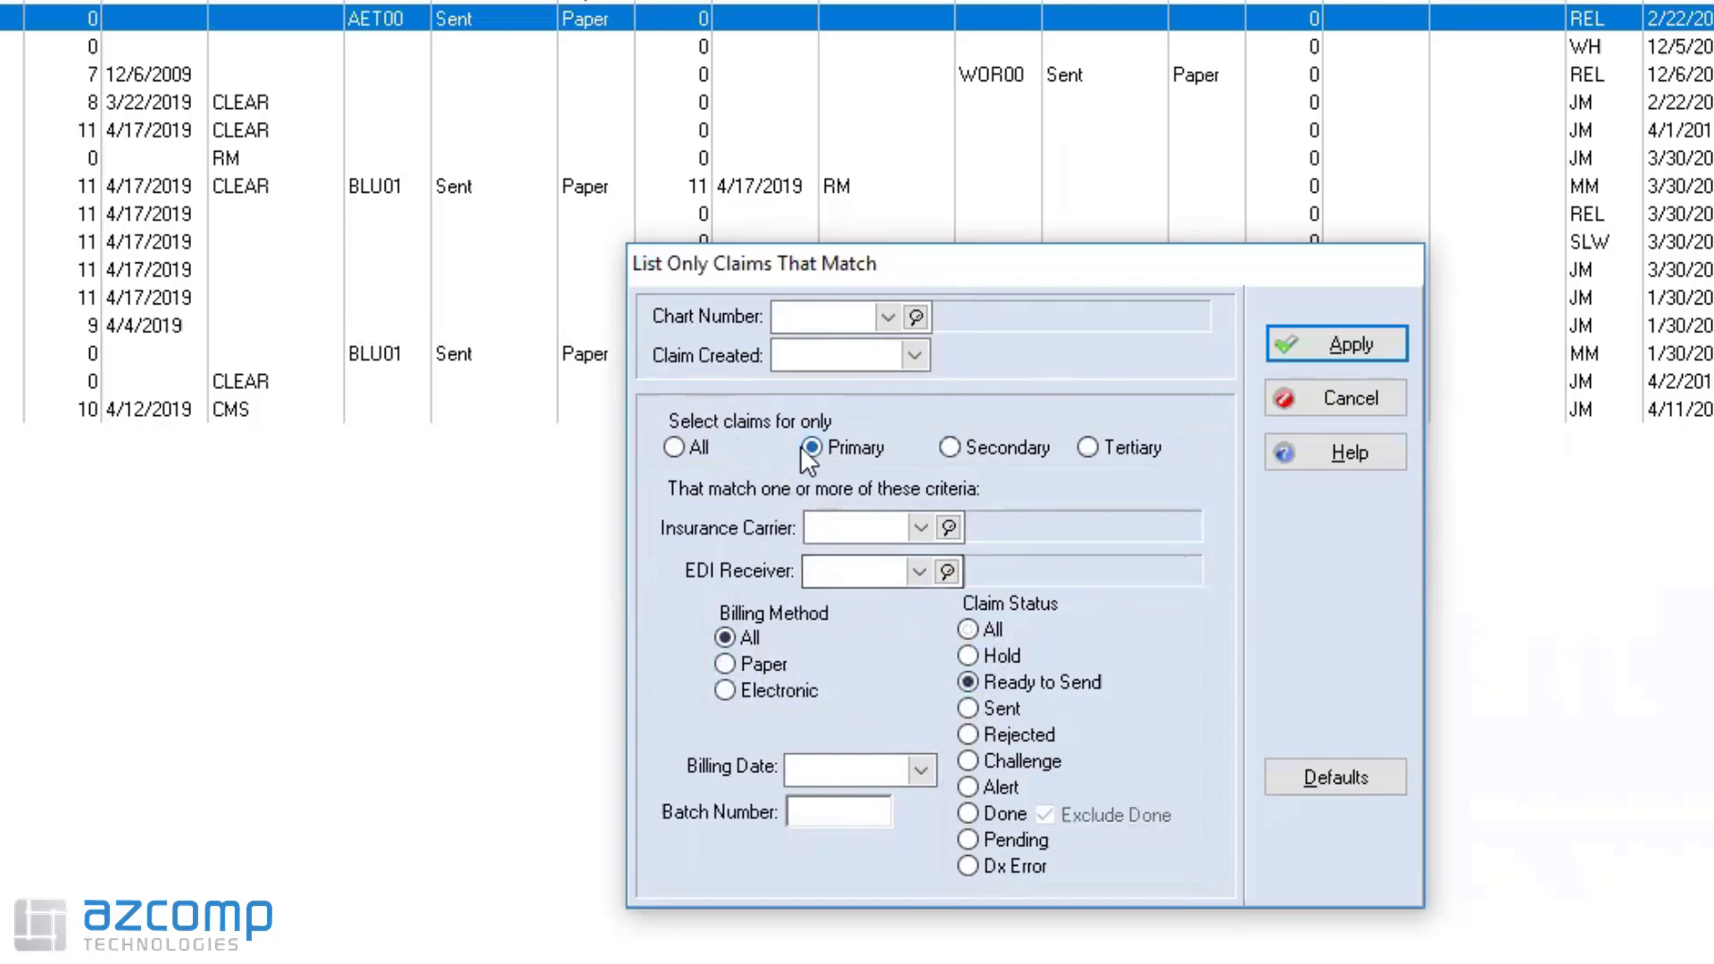
pyautogui.click(725, 689)
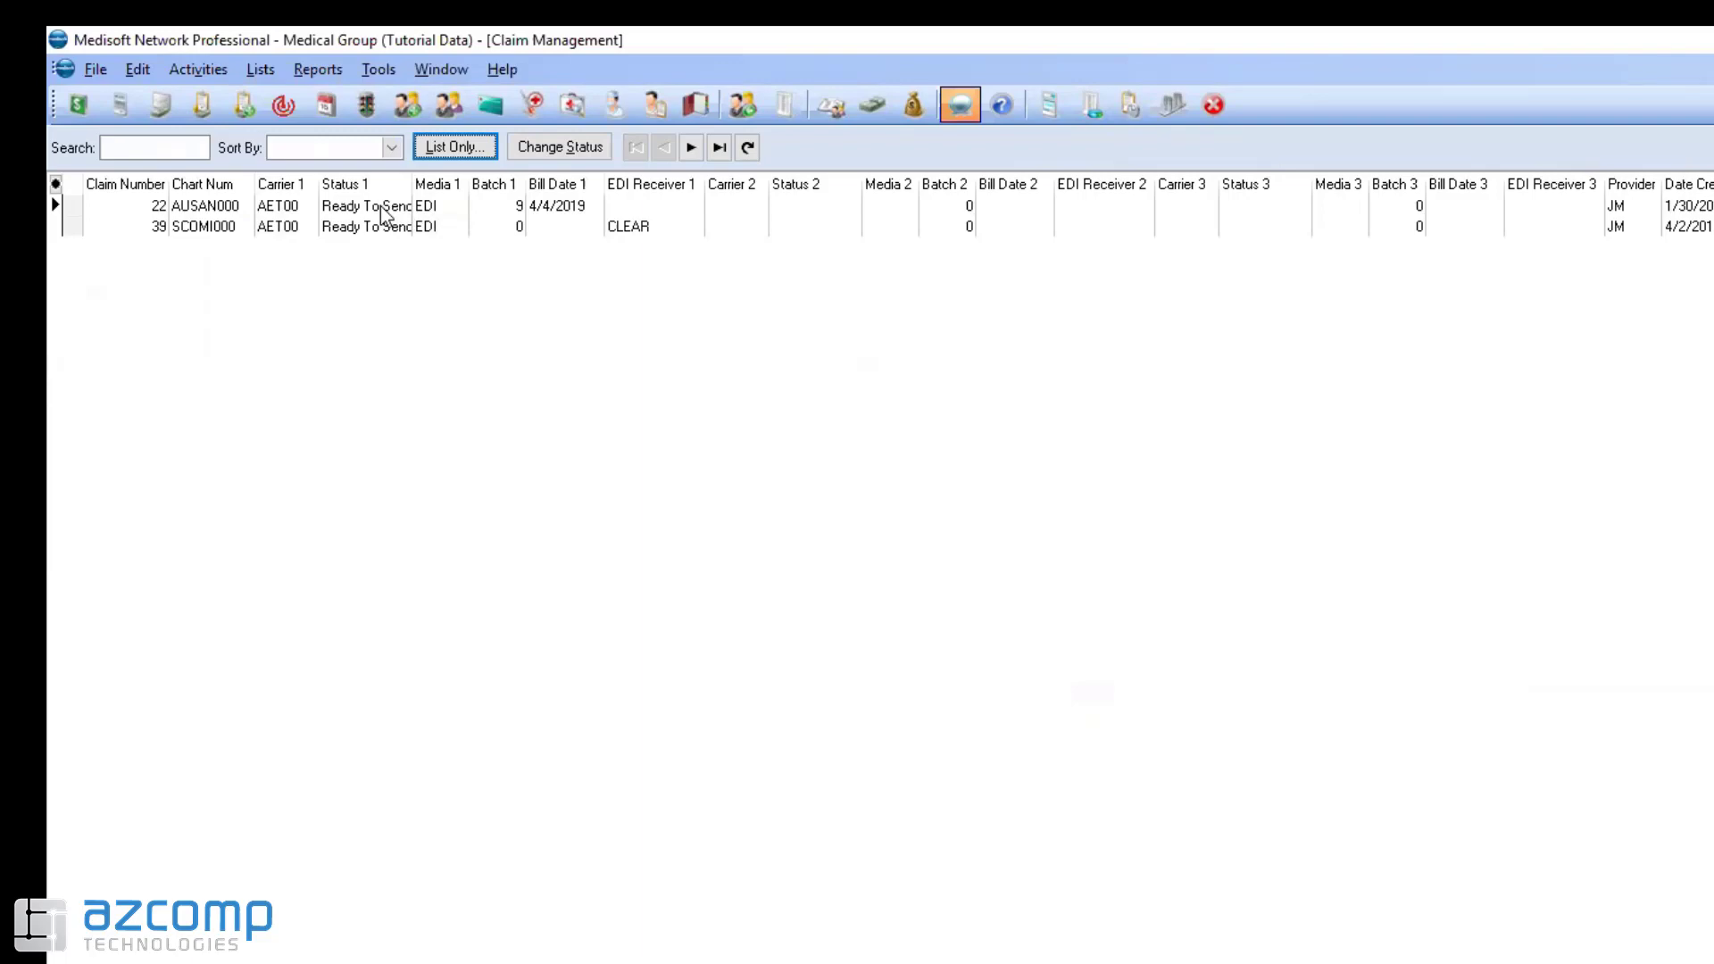
# Step: Reset the List Only filter to all carriers, all statuses and all billing methods
pyautogui.click(455, 147)
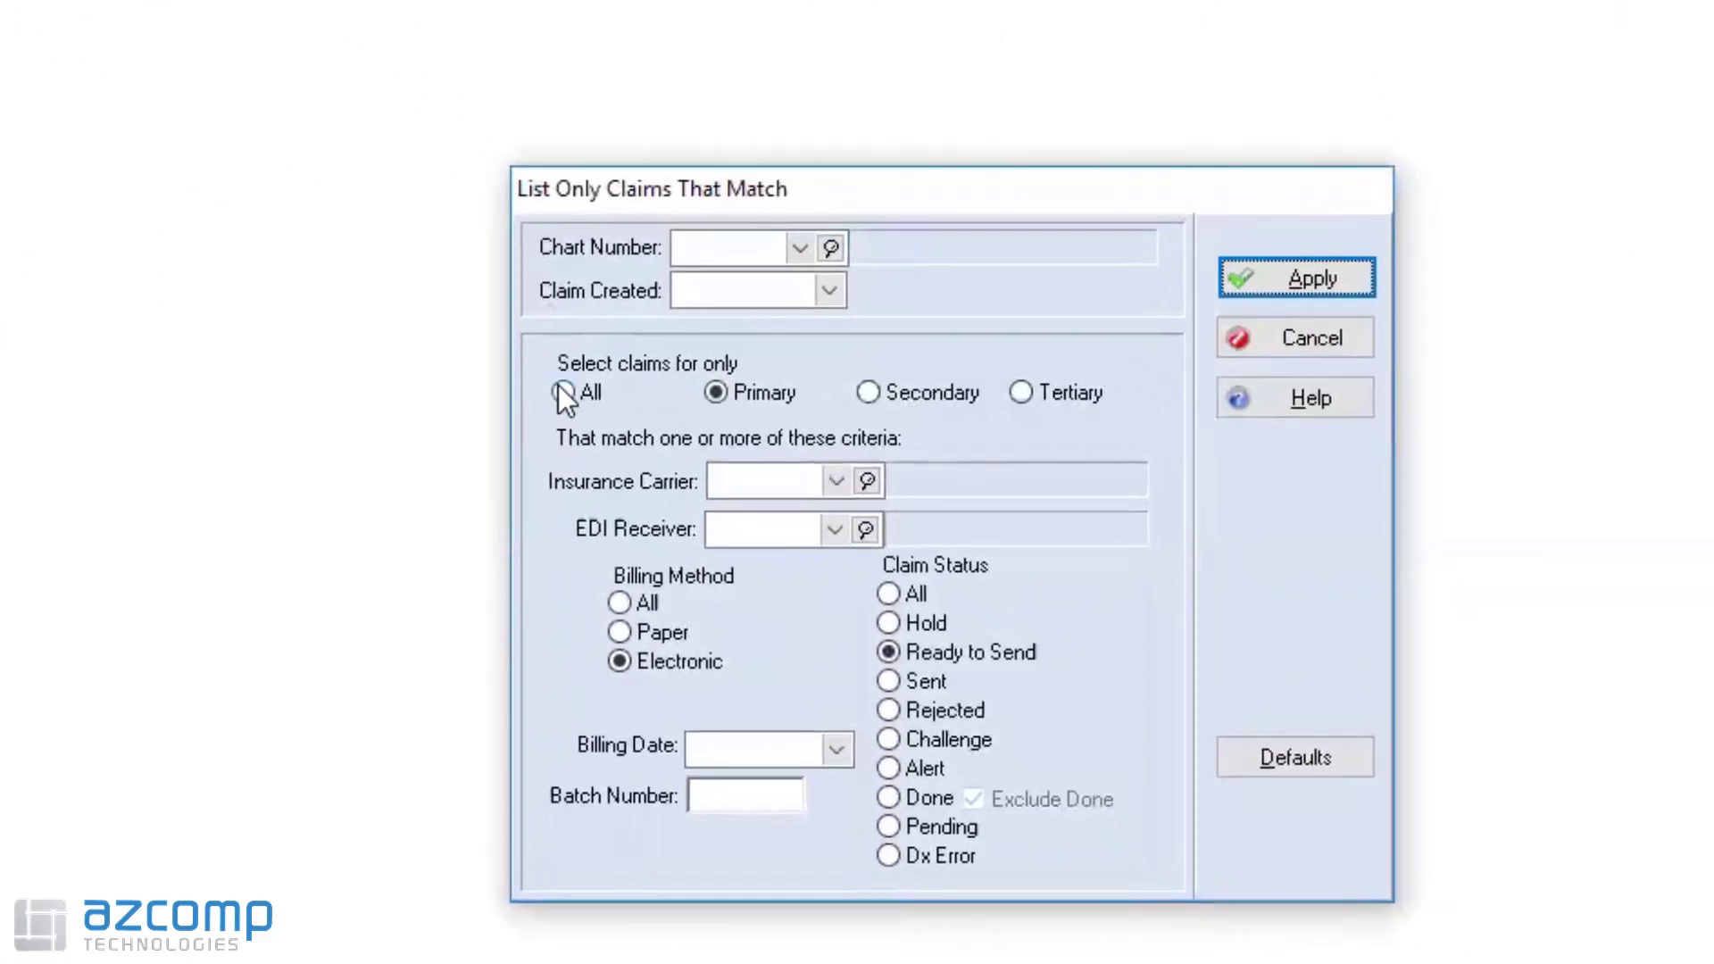
pyautogui.click(563, 393)
pyautogui.click(889, 594)
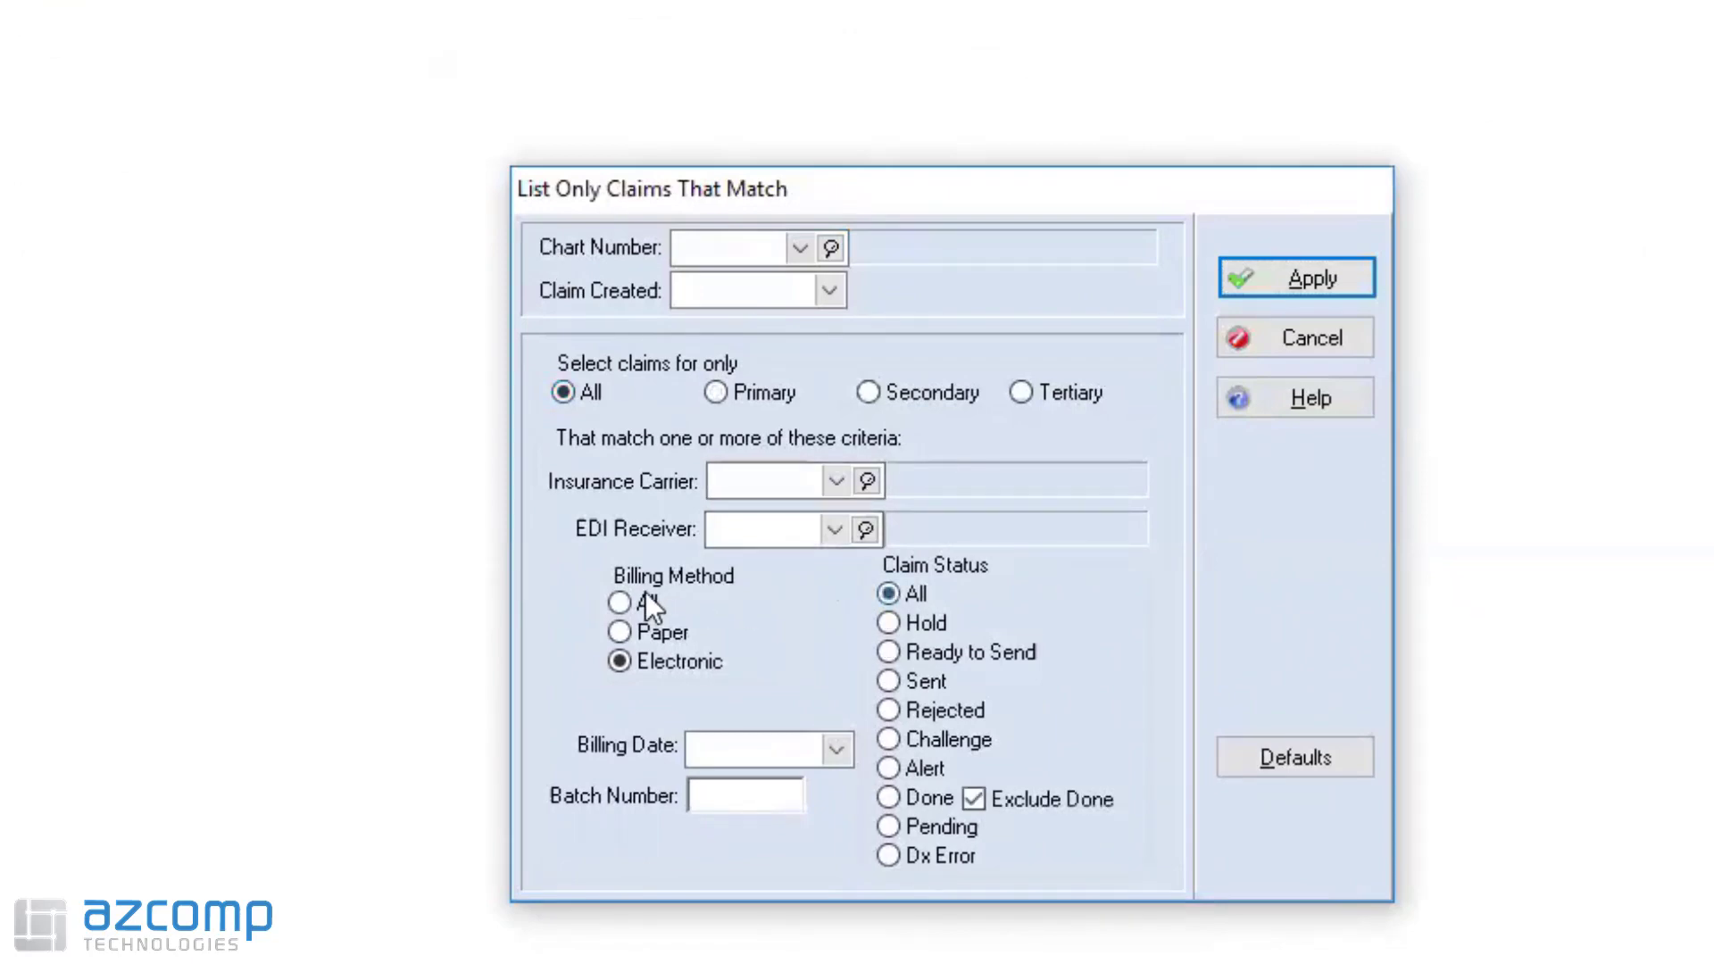
pyautogui.click(621, 602)
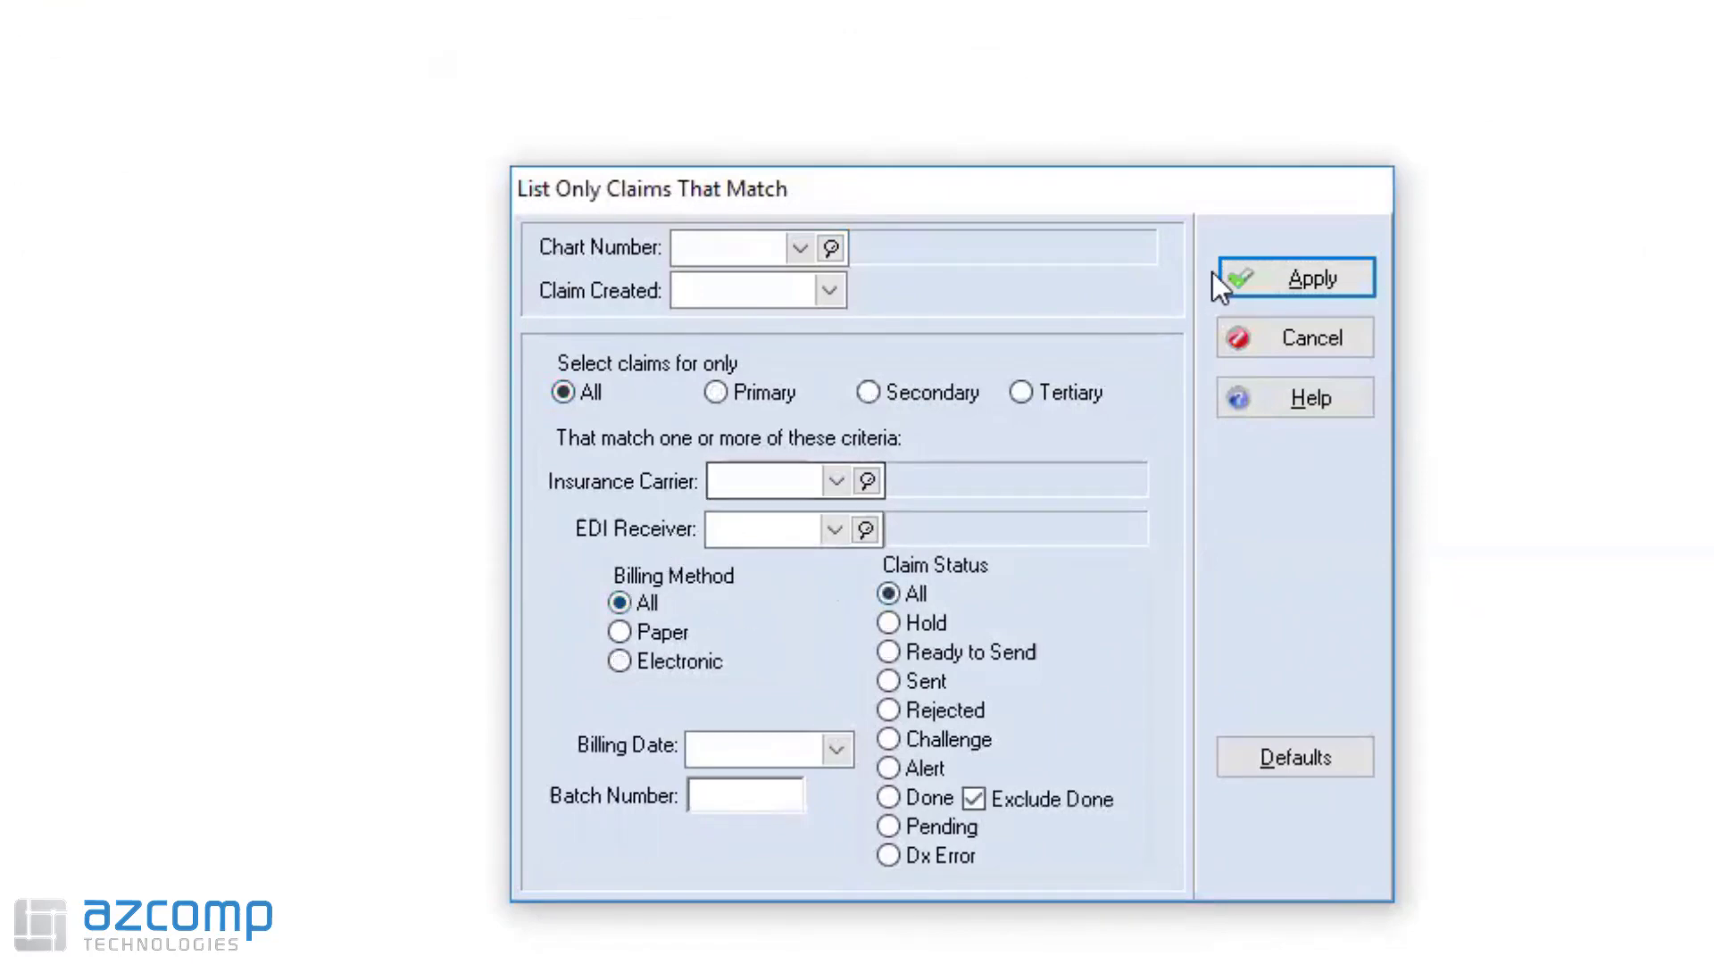
pyautogui.click(1284, 276)
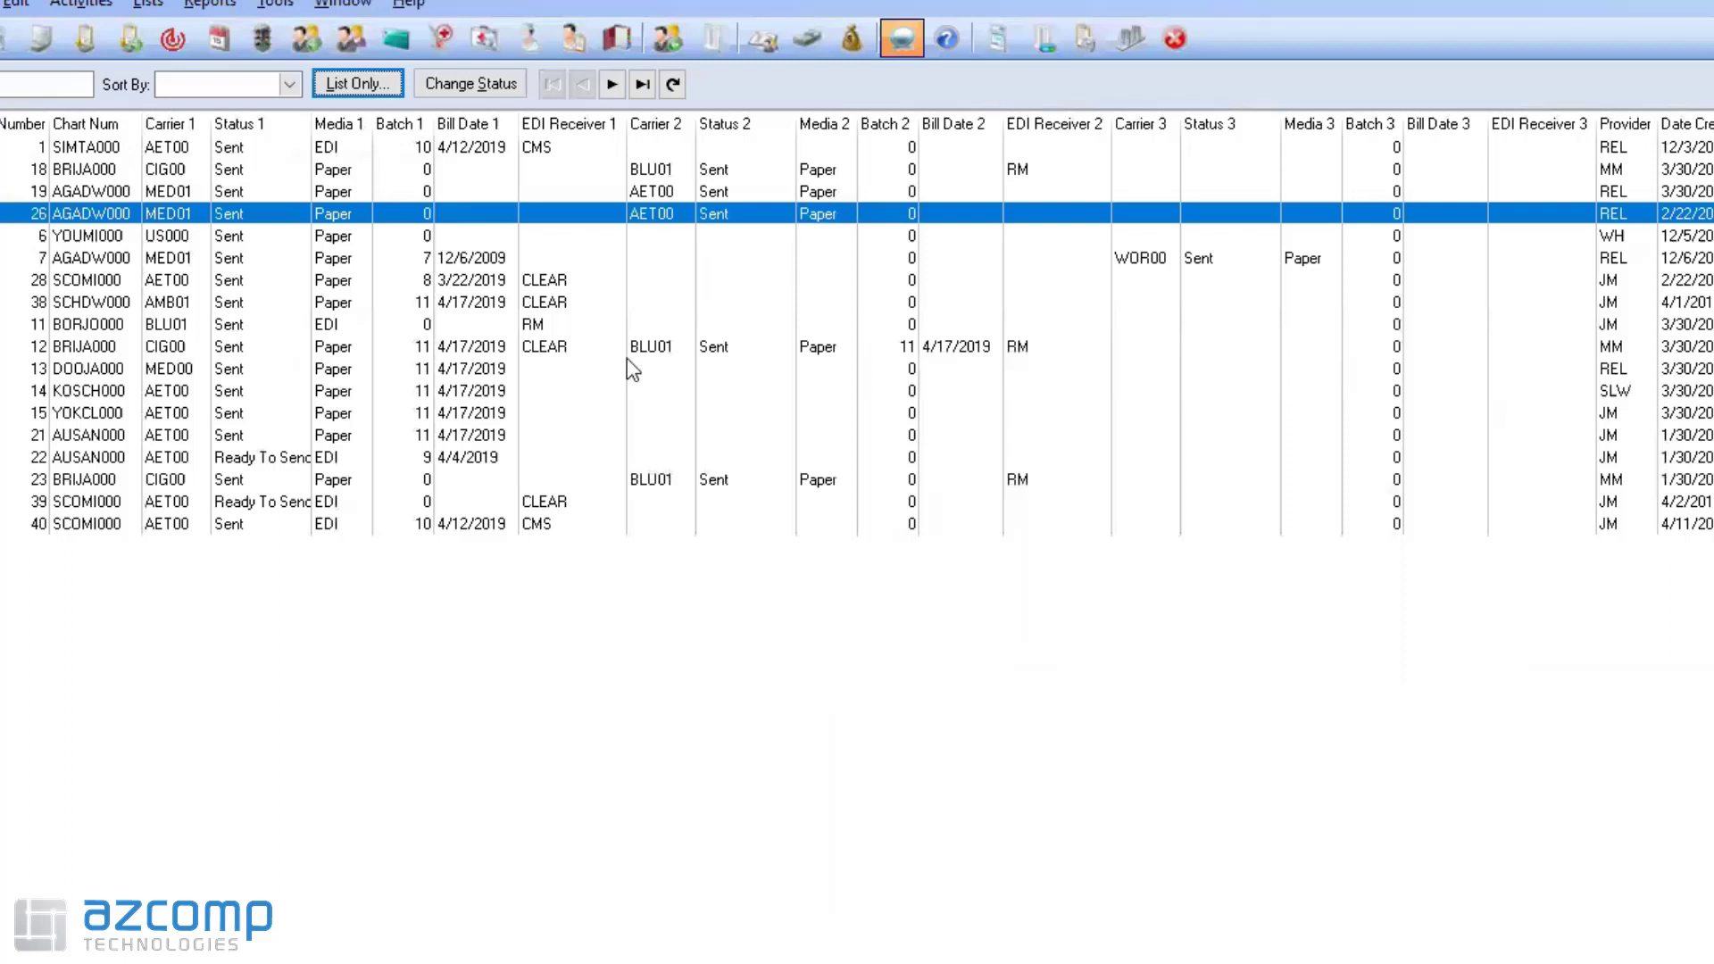
pyautogui.click(270, 173)
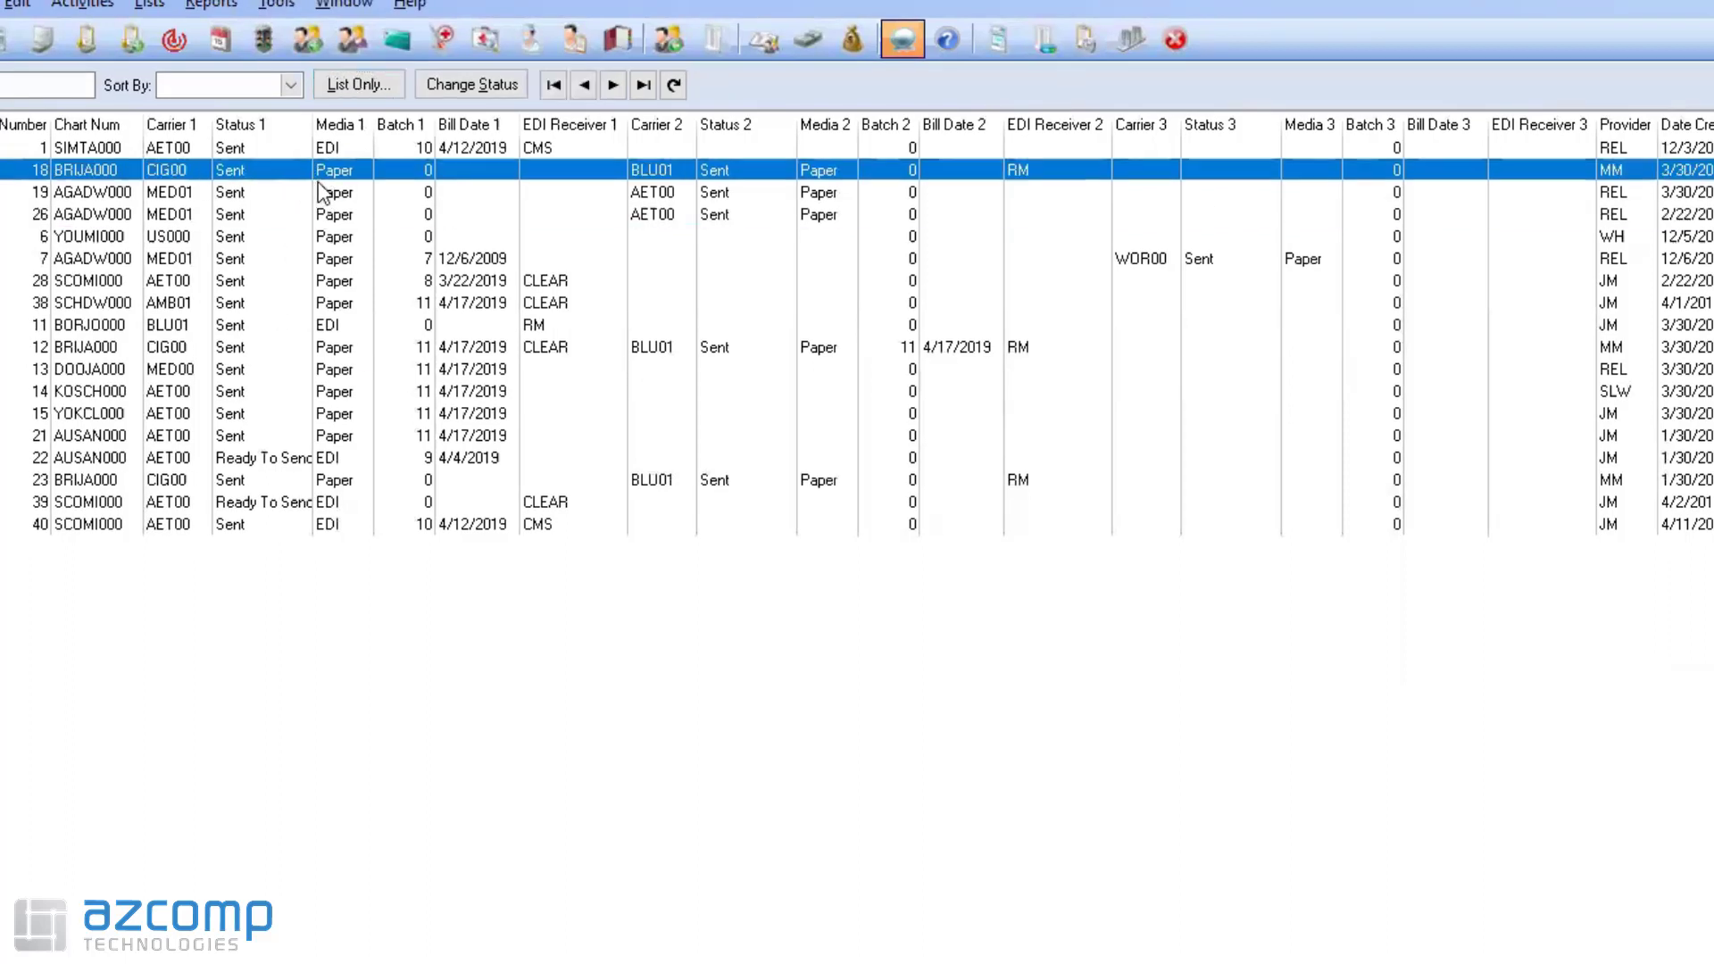
pyautogui.click(328, 303)
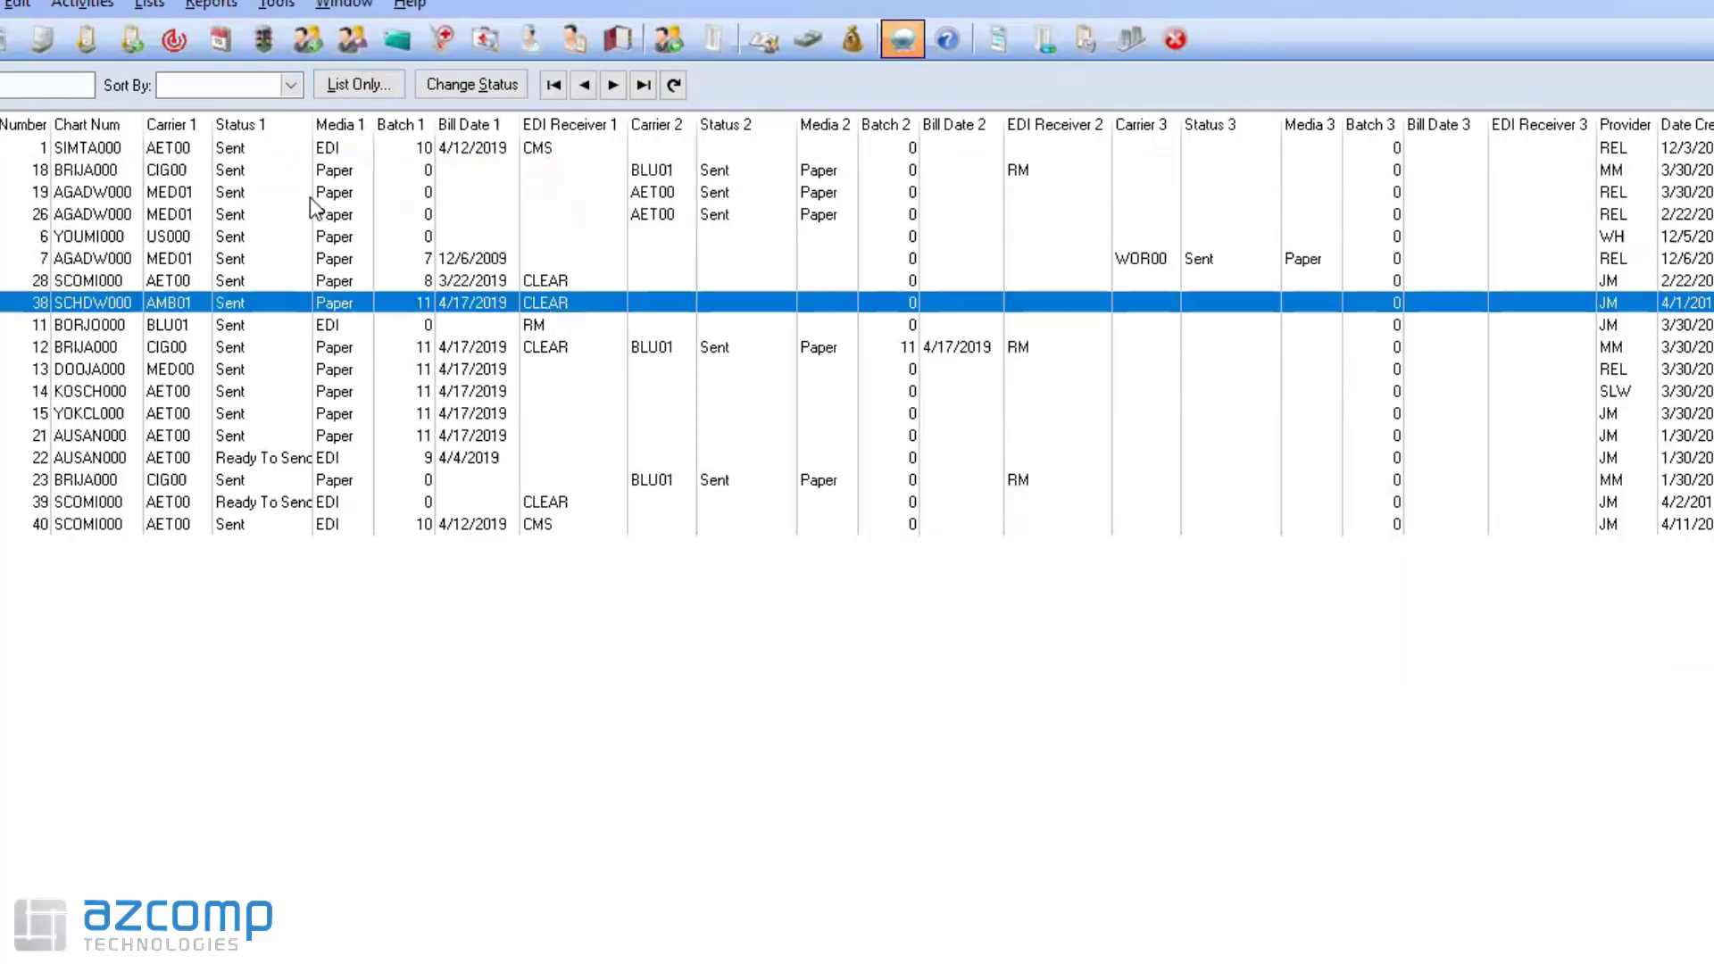
pyautogui.click(326, 177)
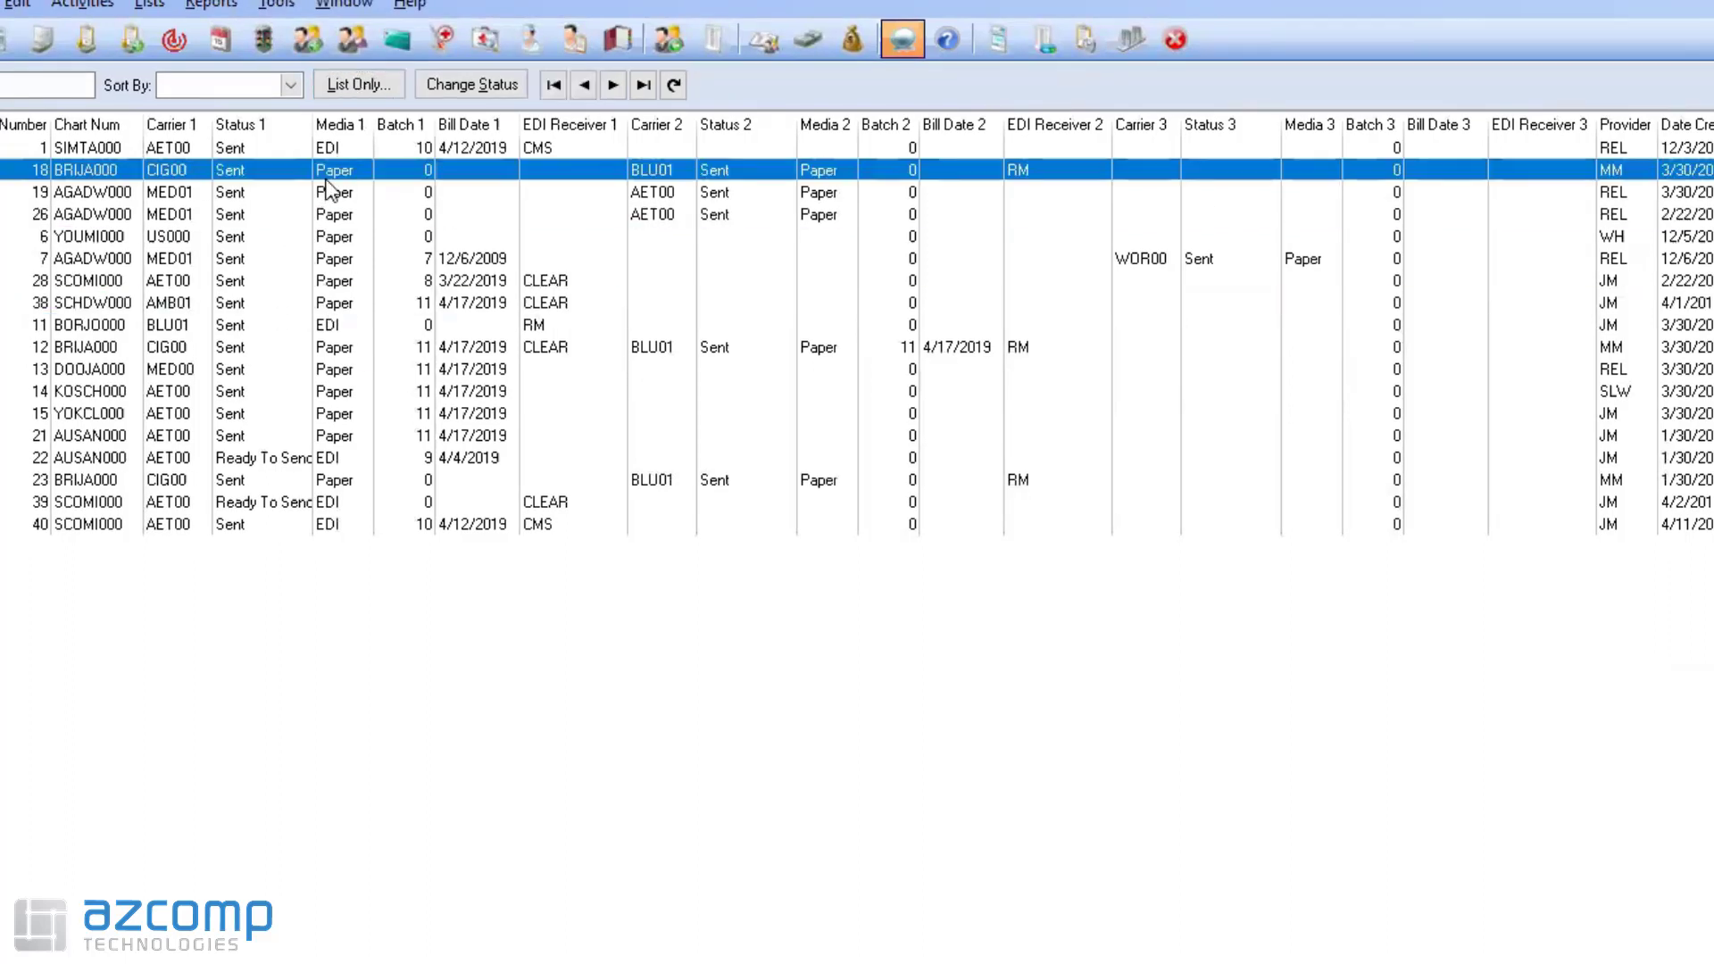
pyautogui.doubleClick(266, 172)
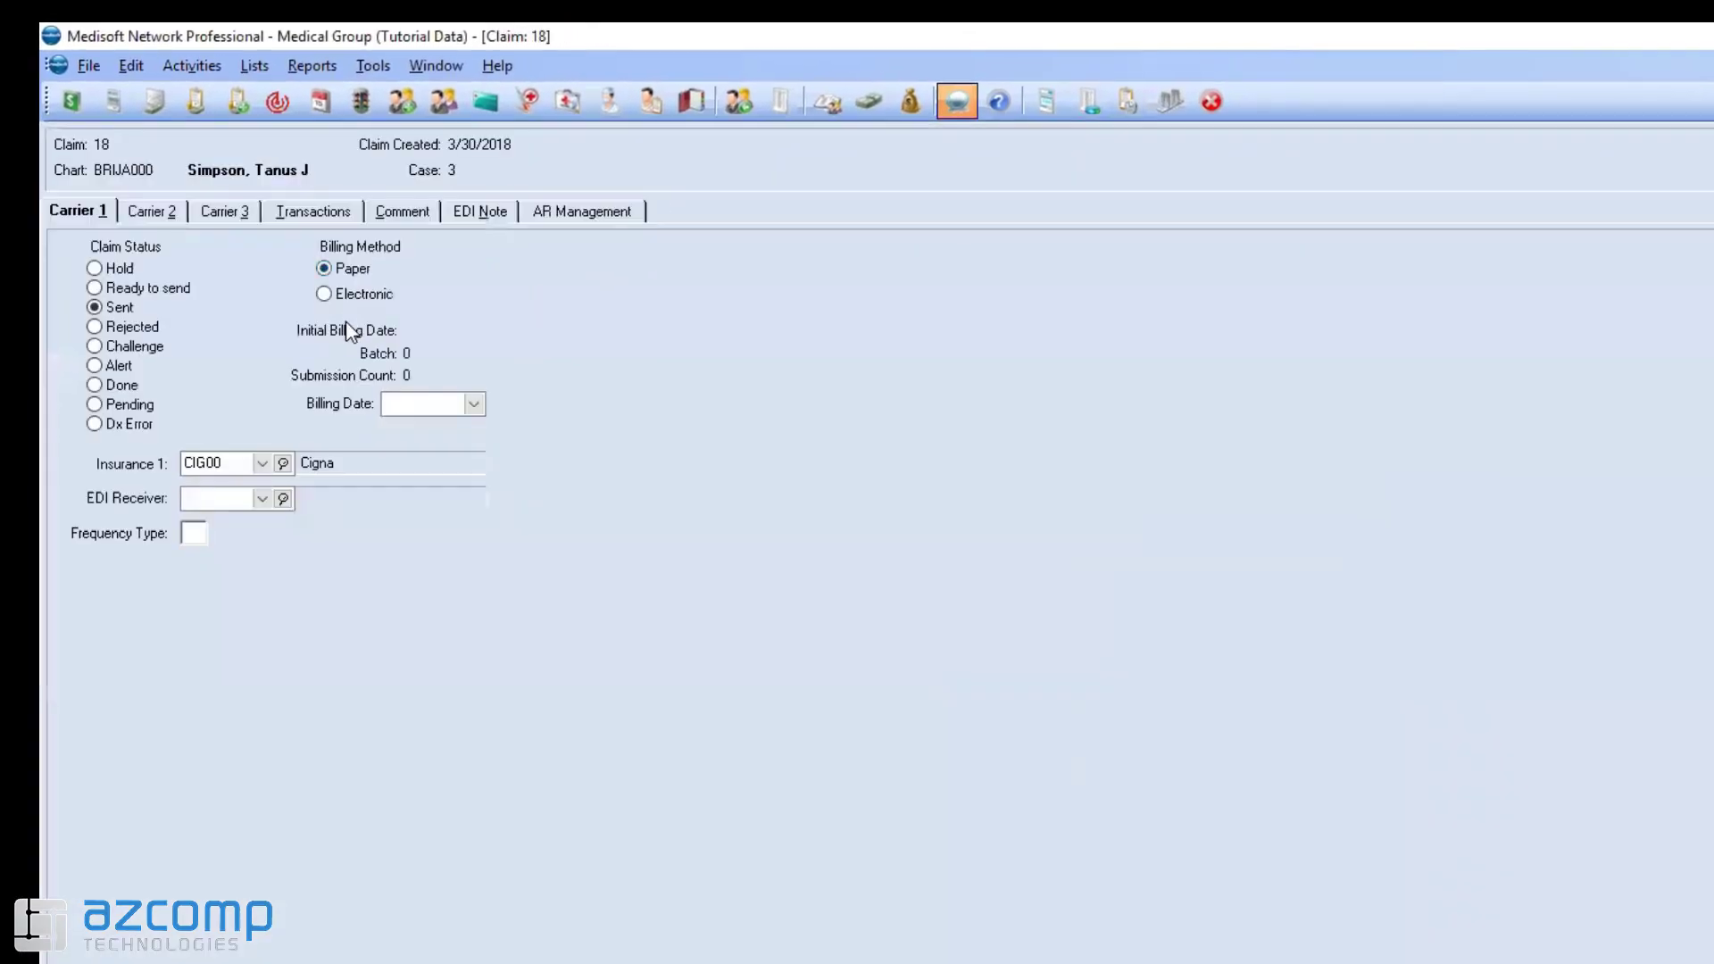
pyautogui.press('Escape')
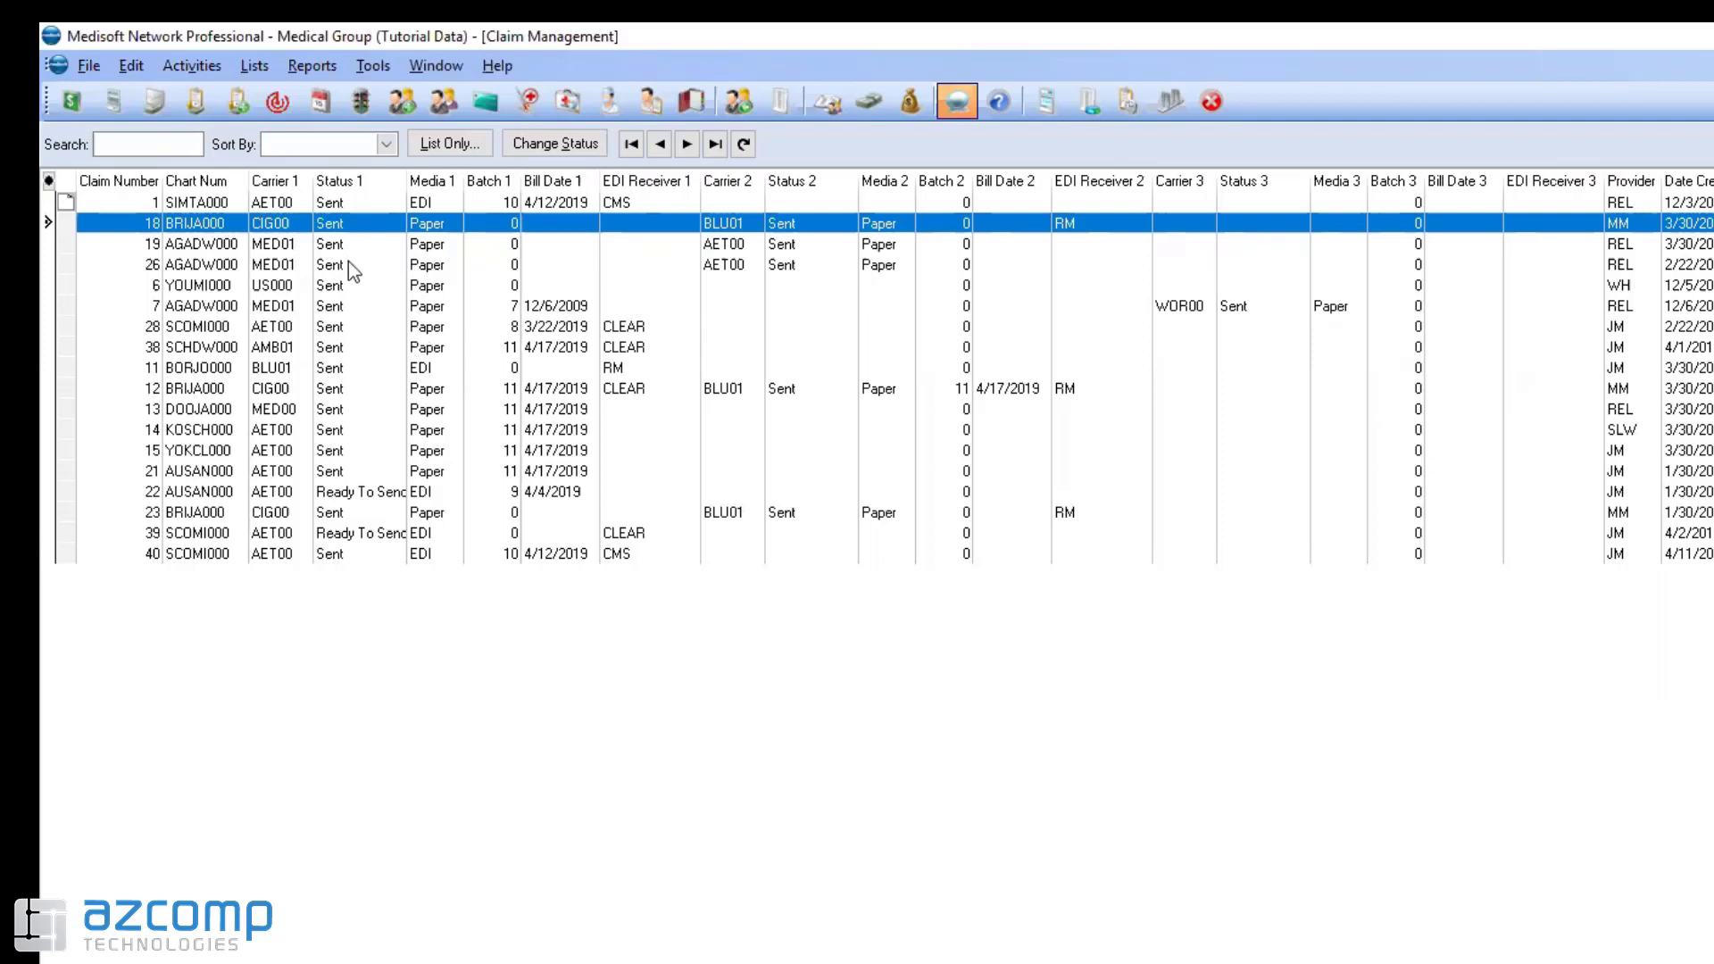
# Step: Add claims 26, 7 and 38 to the selection, then cancel the status/billing change
pyautogui.keyDown('ctrl'); pyautogui.click(349, 264); pyautogui.keyUp('ctrl')
pyautogui.keyDown('ctrl'); pyautogui.click(346, 306); pyautogui.keyUp('ctrl')
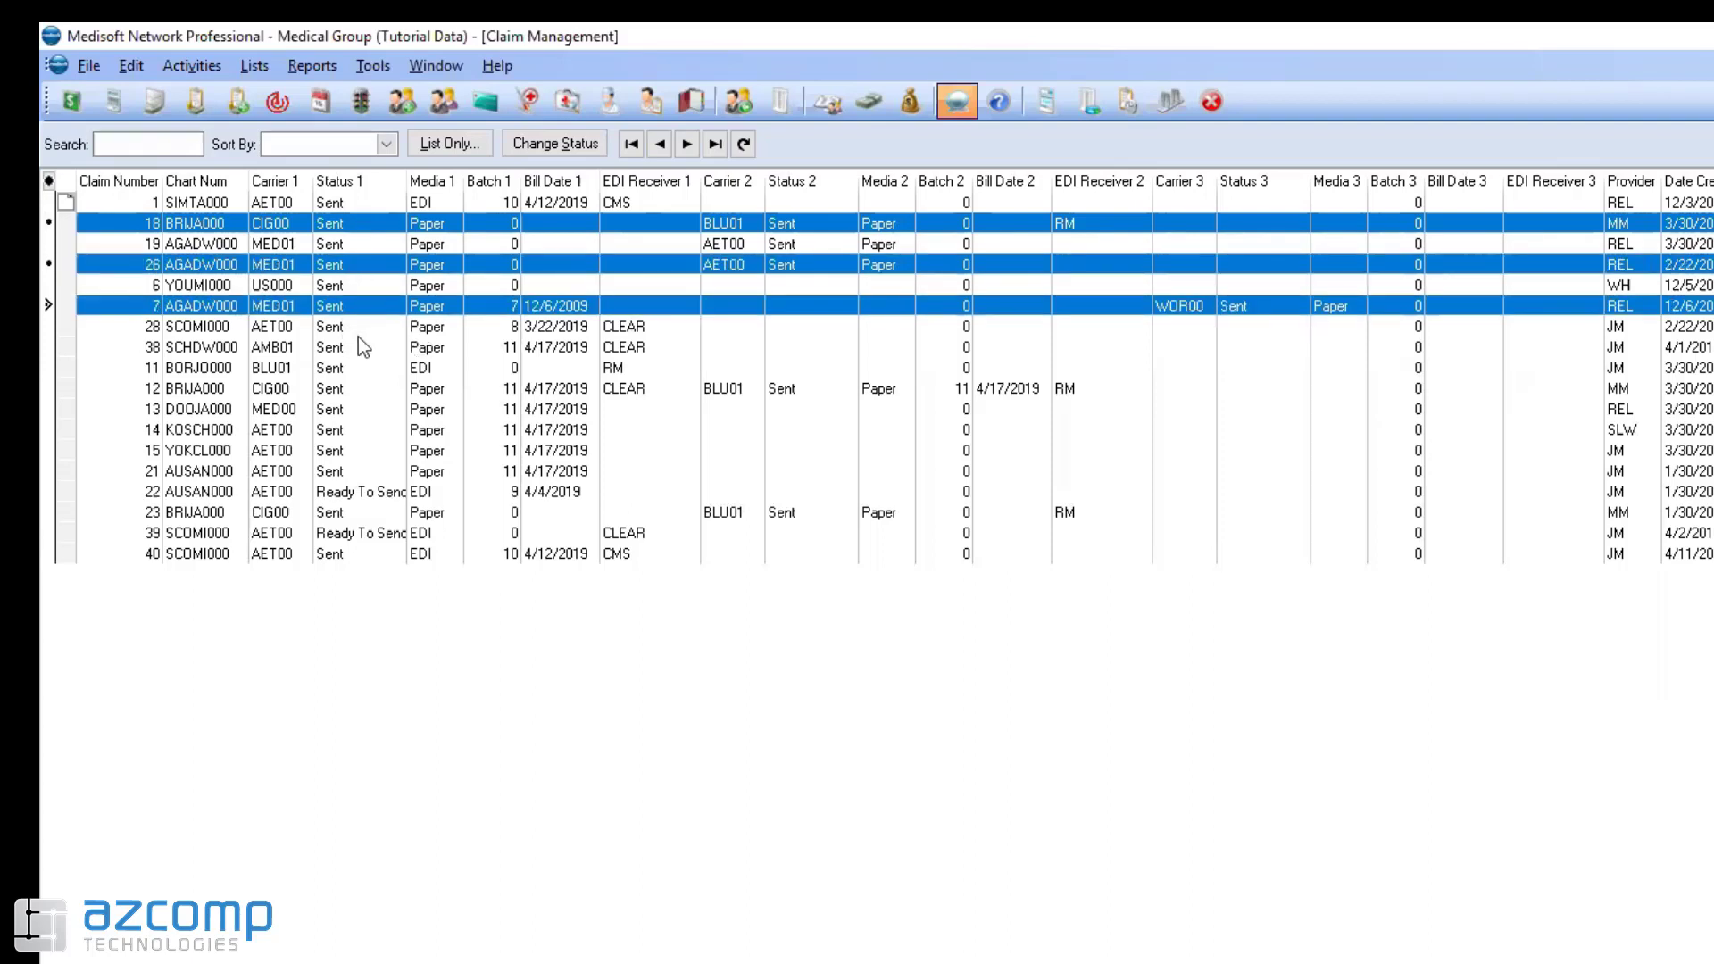
pyautogui.keyDown('ctrl'); pyautogui.click(361, 348); pyautogui.keyUp('ctrl')
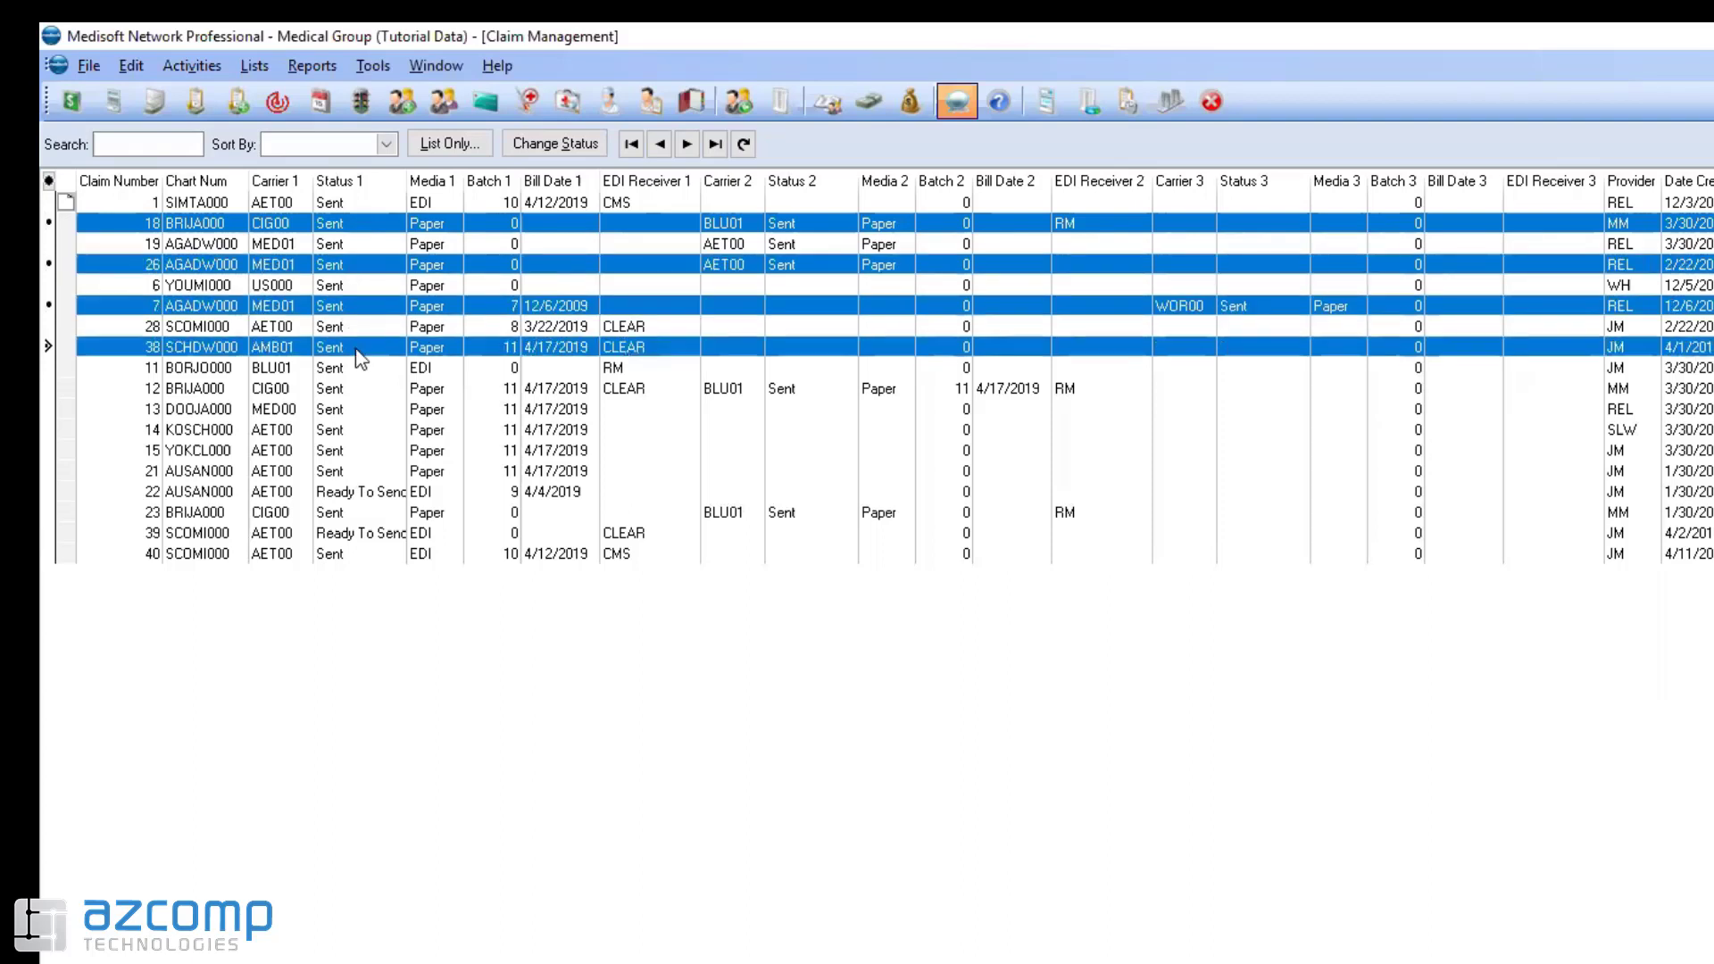
pyautogui.rightClick(374, 223)
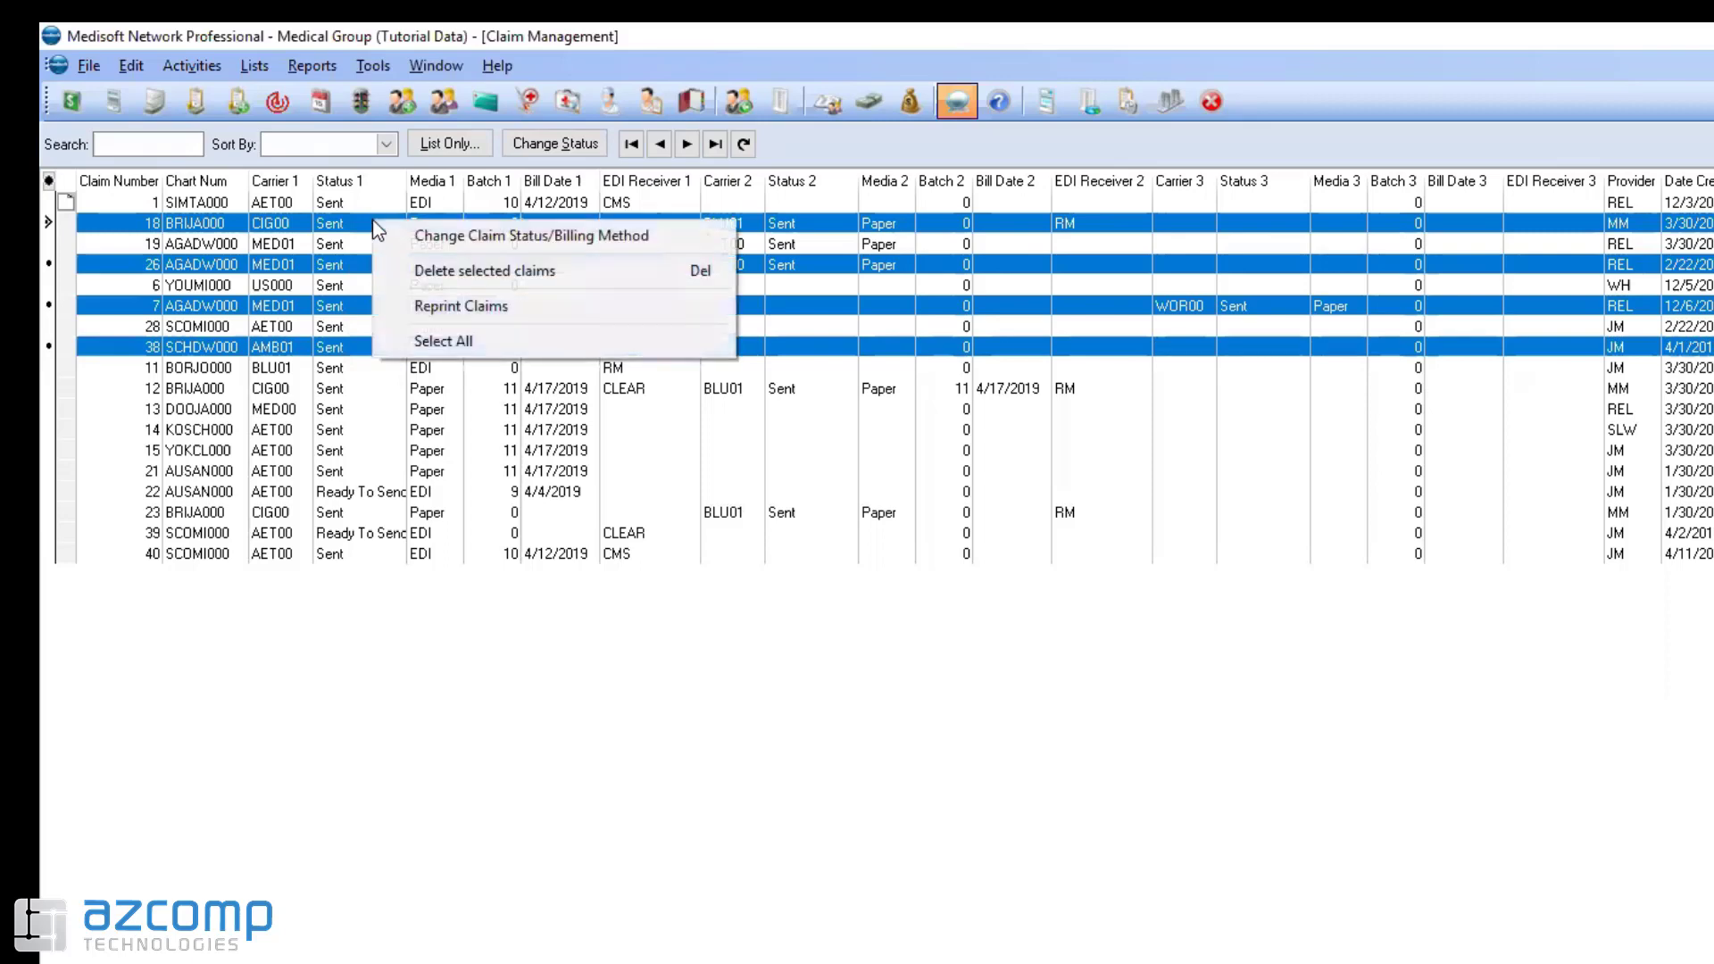
pyautogui.click(502, 235)
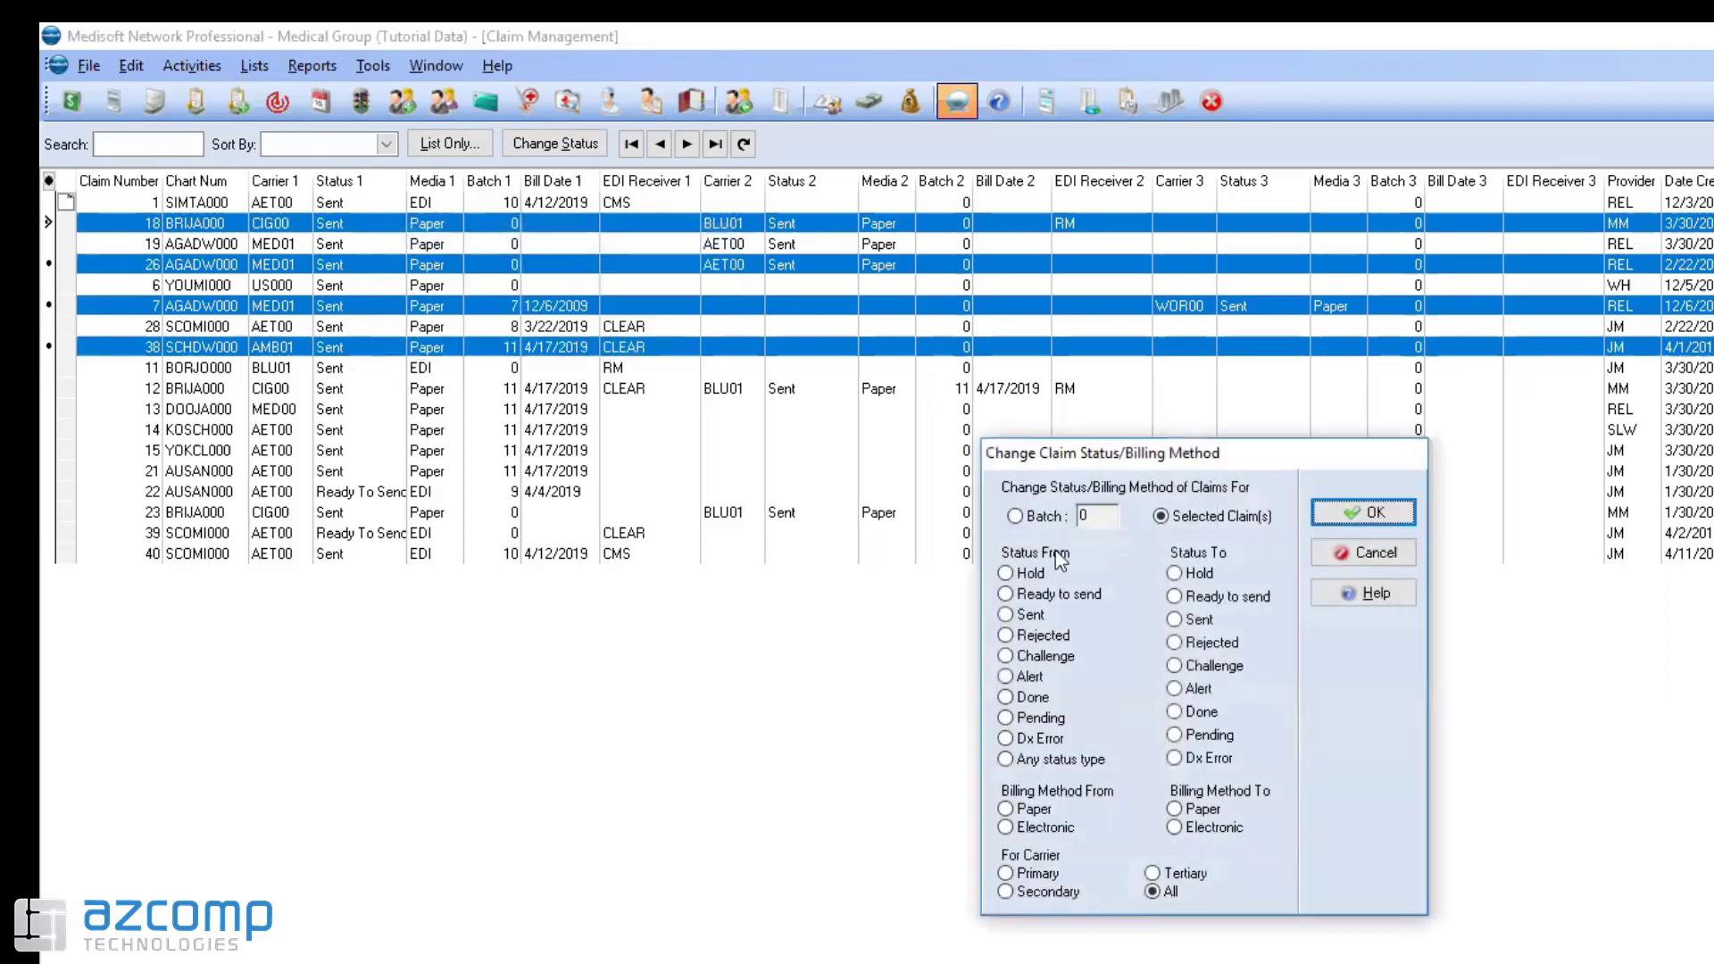
pyautogui.click(1361, 554)
# Step: Select the range of claims from claim 18 through claim 38
pyautogui.click(361, 225)
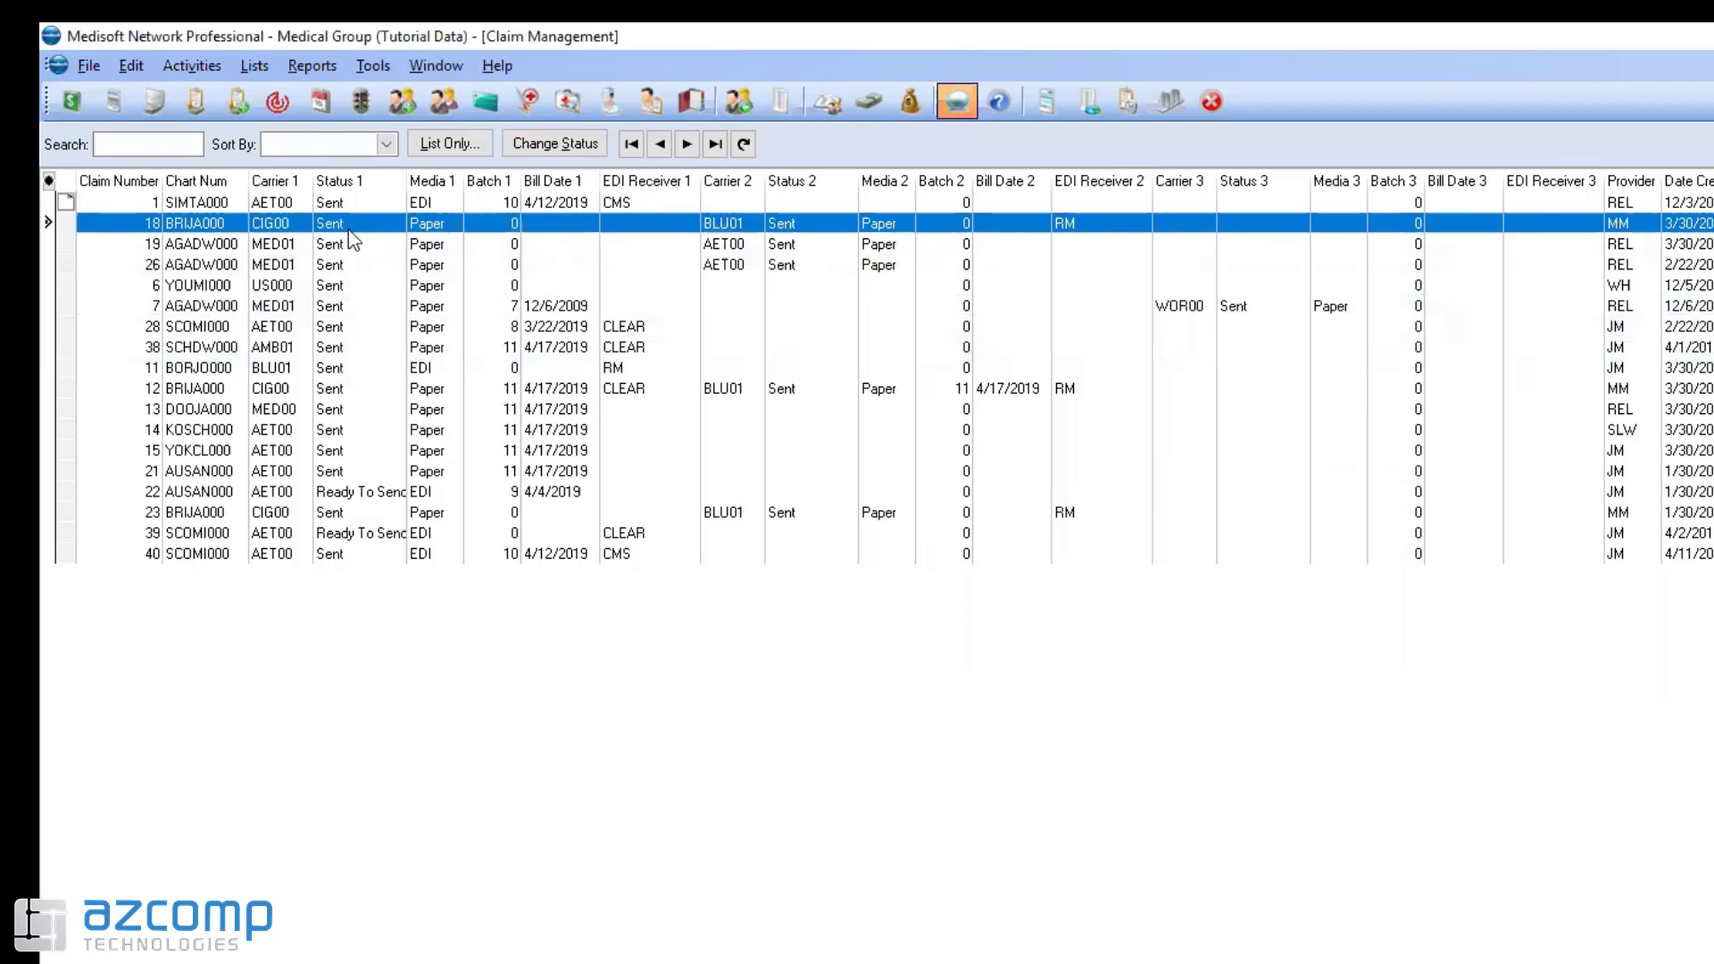
pyautogui.keyDown('ctrl'); pyautogui.click(344, 473); pyautogui.keyUp('ctrl')
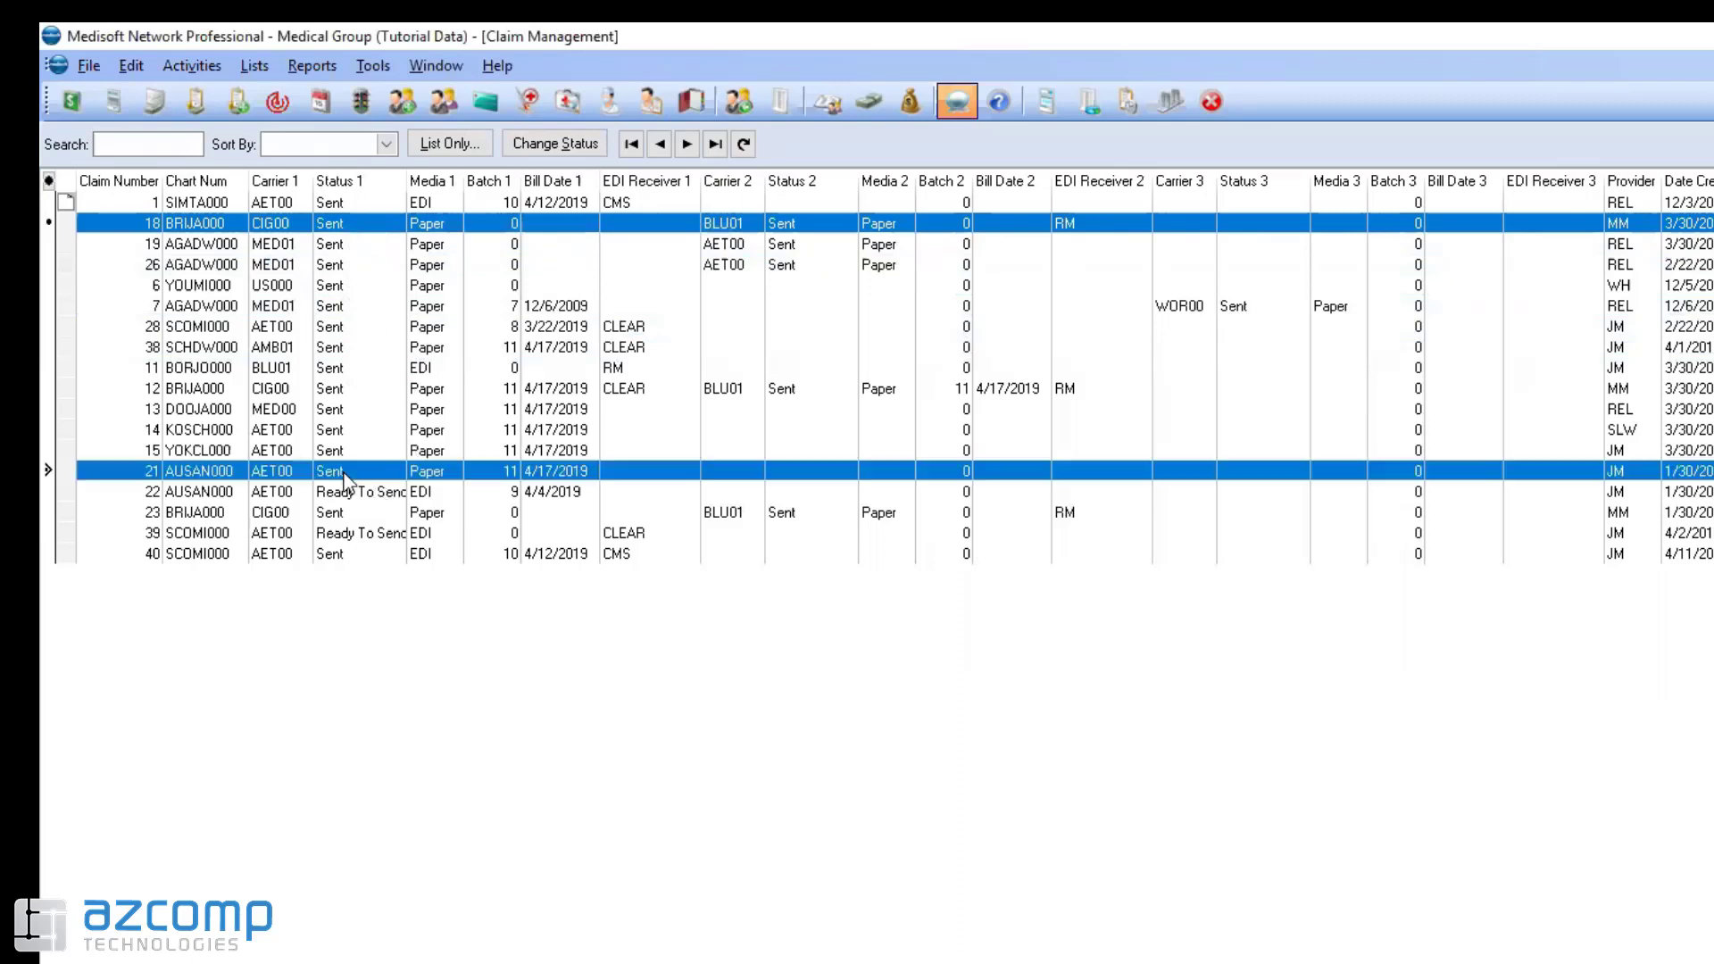
pyautogui.keyDown('ctrl'); pyautogui.click(325, 391); pyautogui.keyUp('ctrl')
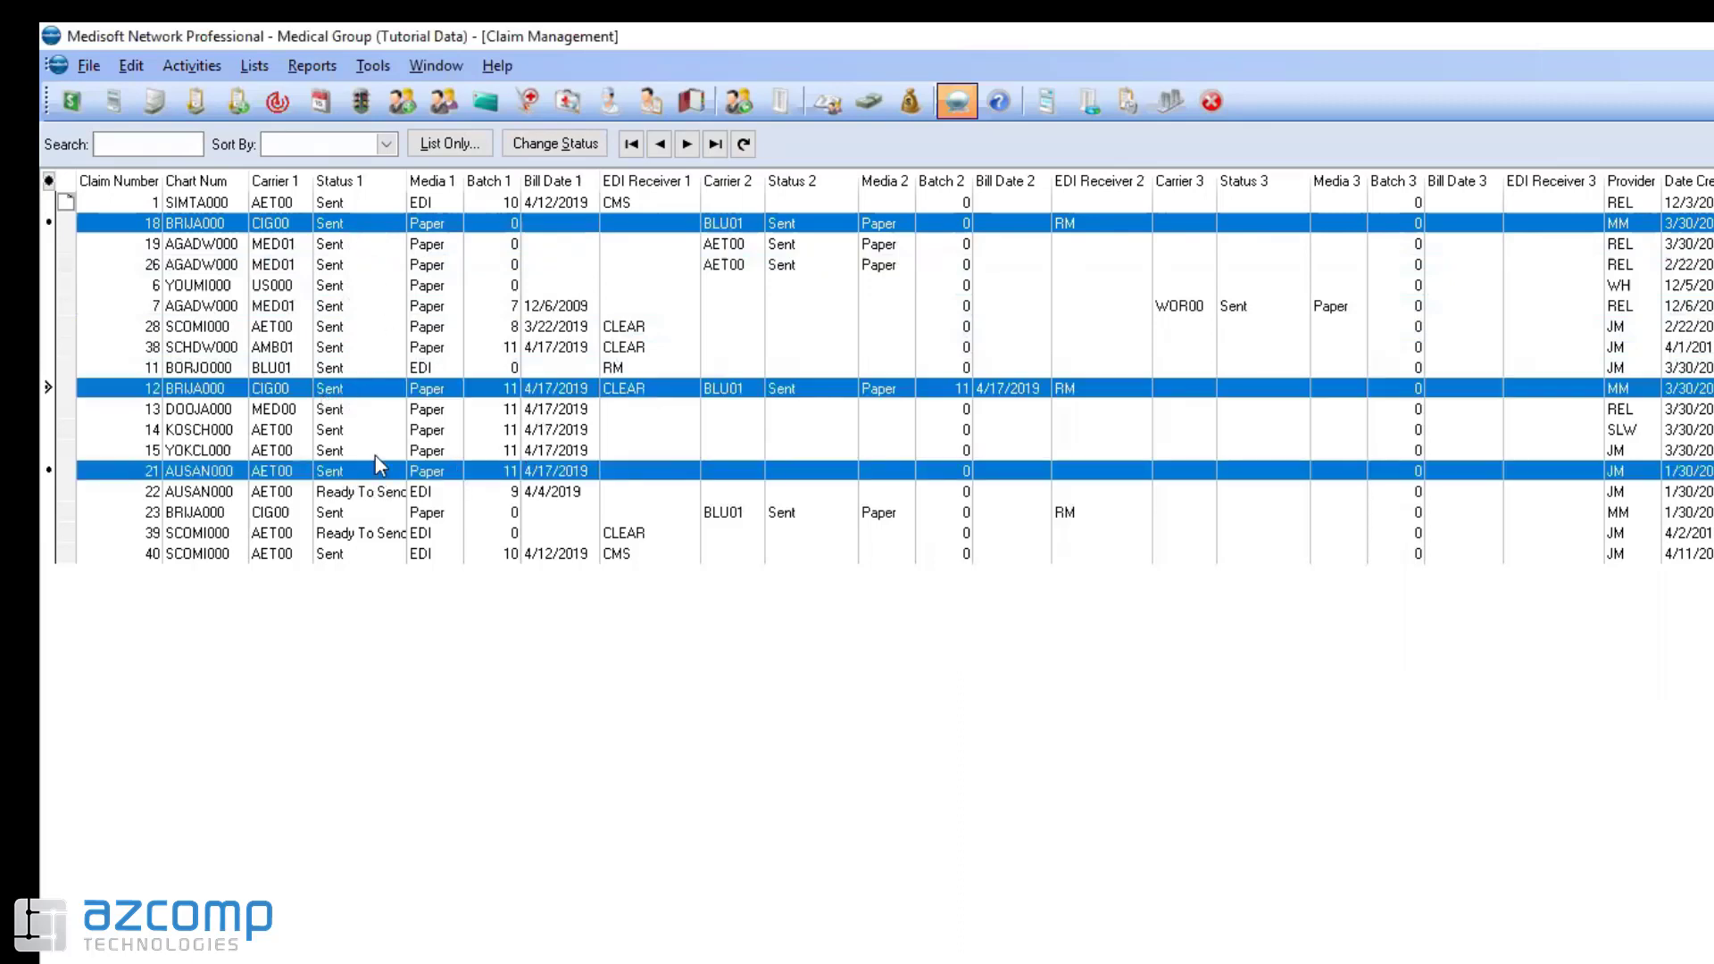
pyautogui.click(348, 224)
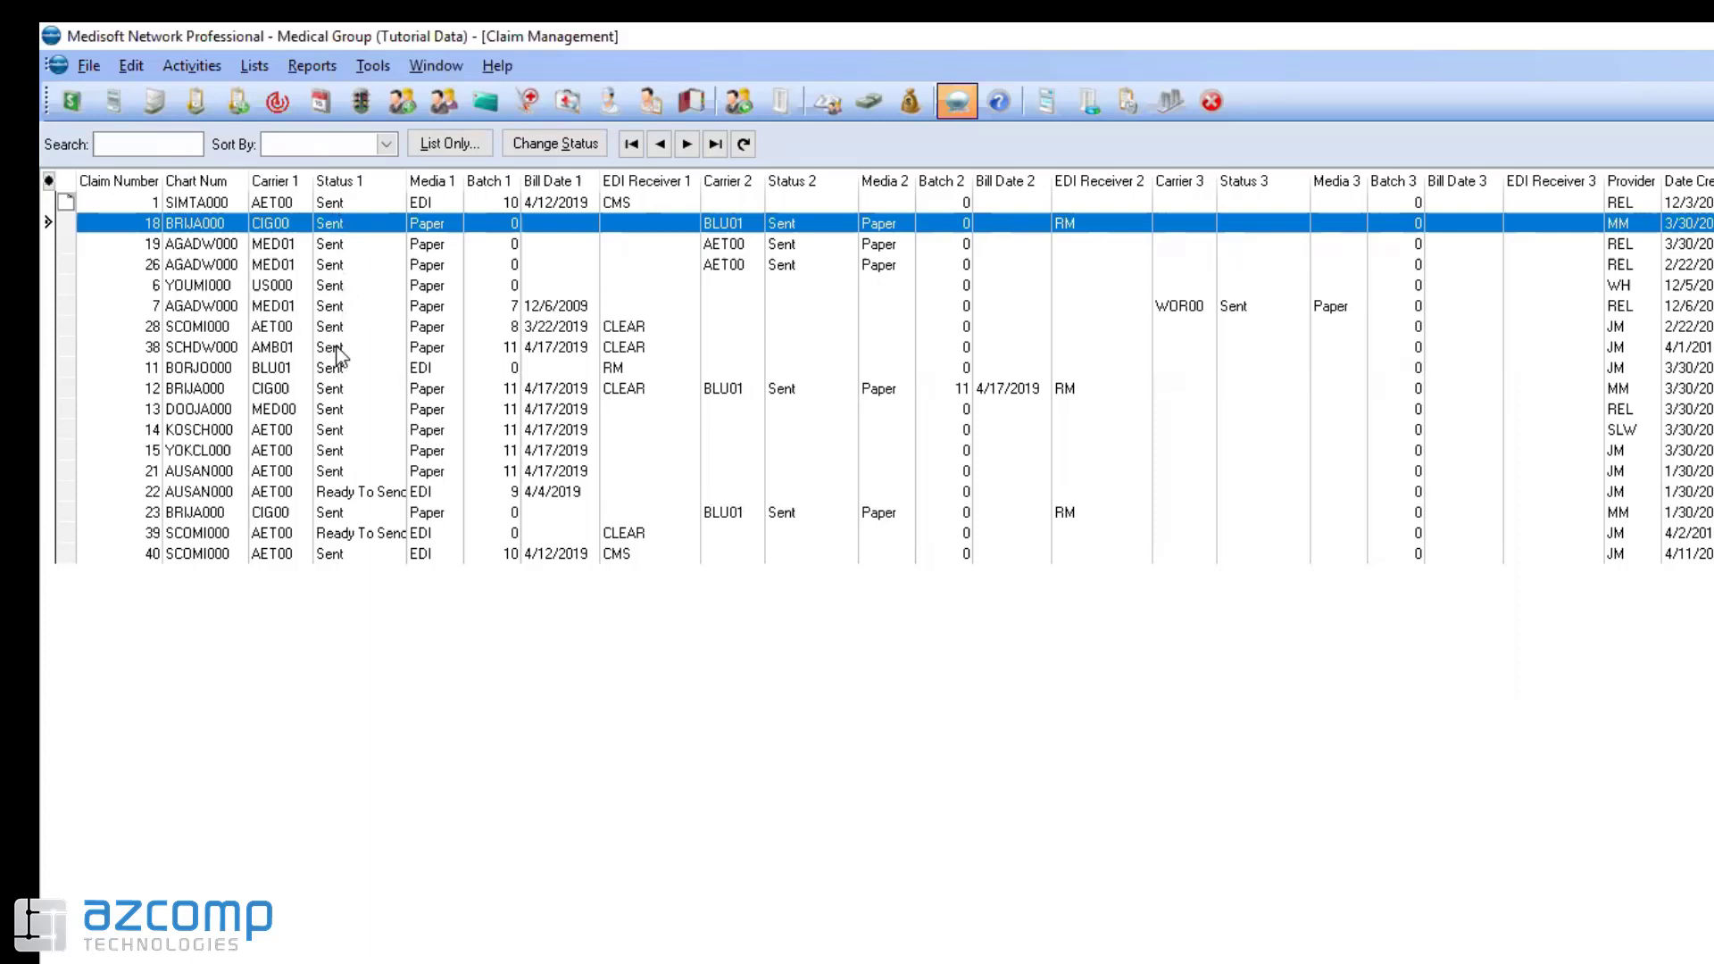
pyautogui.keyDown('shift'); pyautogui.click(337, 350); pyautogui.keyUp('shift')
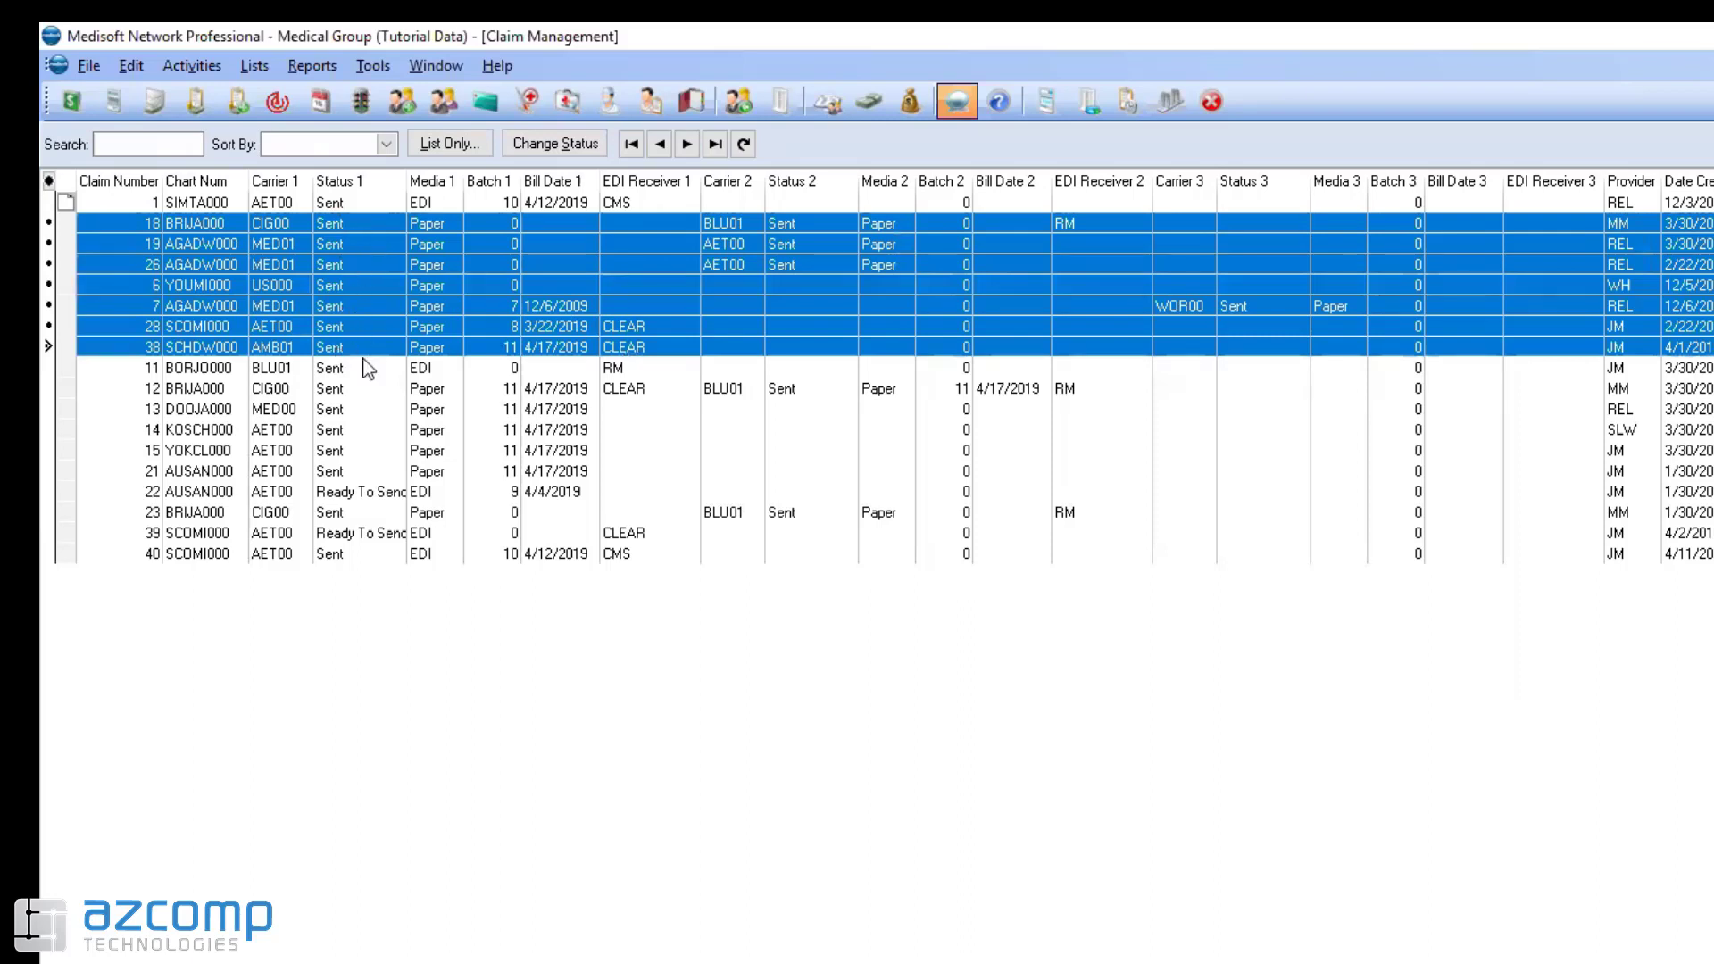
# Step: Change the selected claims from Sent to Ready to send and from Paper to Electronic billing
pyautogui.rightClick(370, 223)
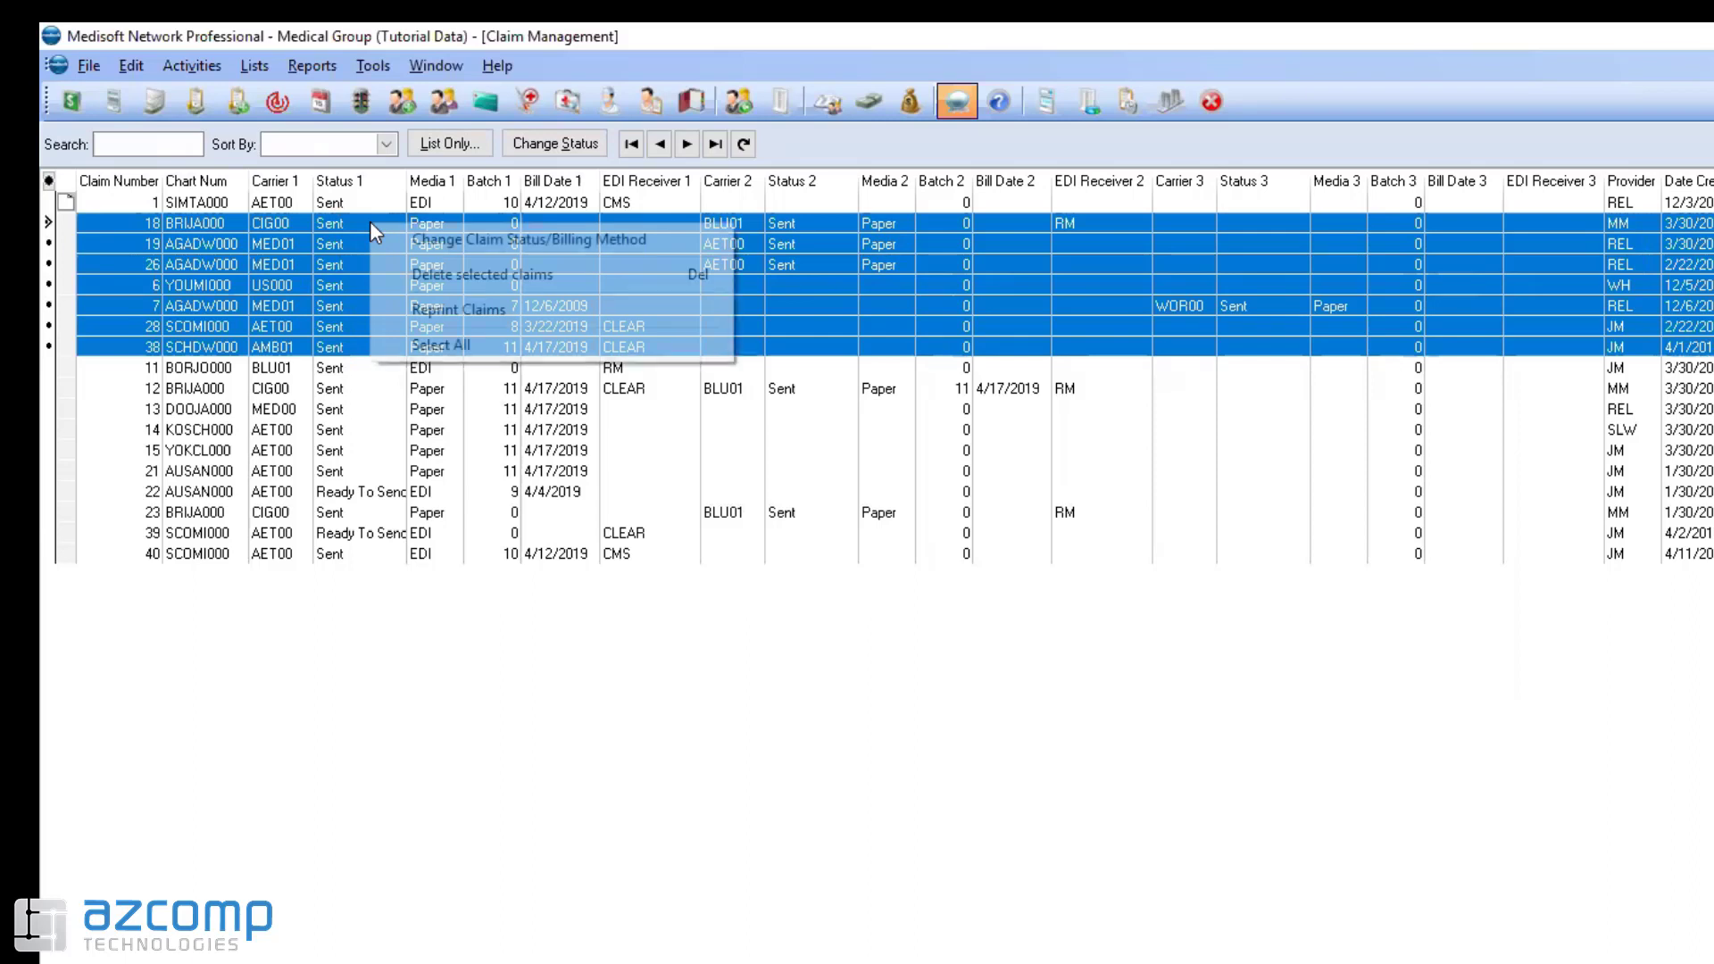
pyautogui.click(459, 239)
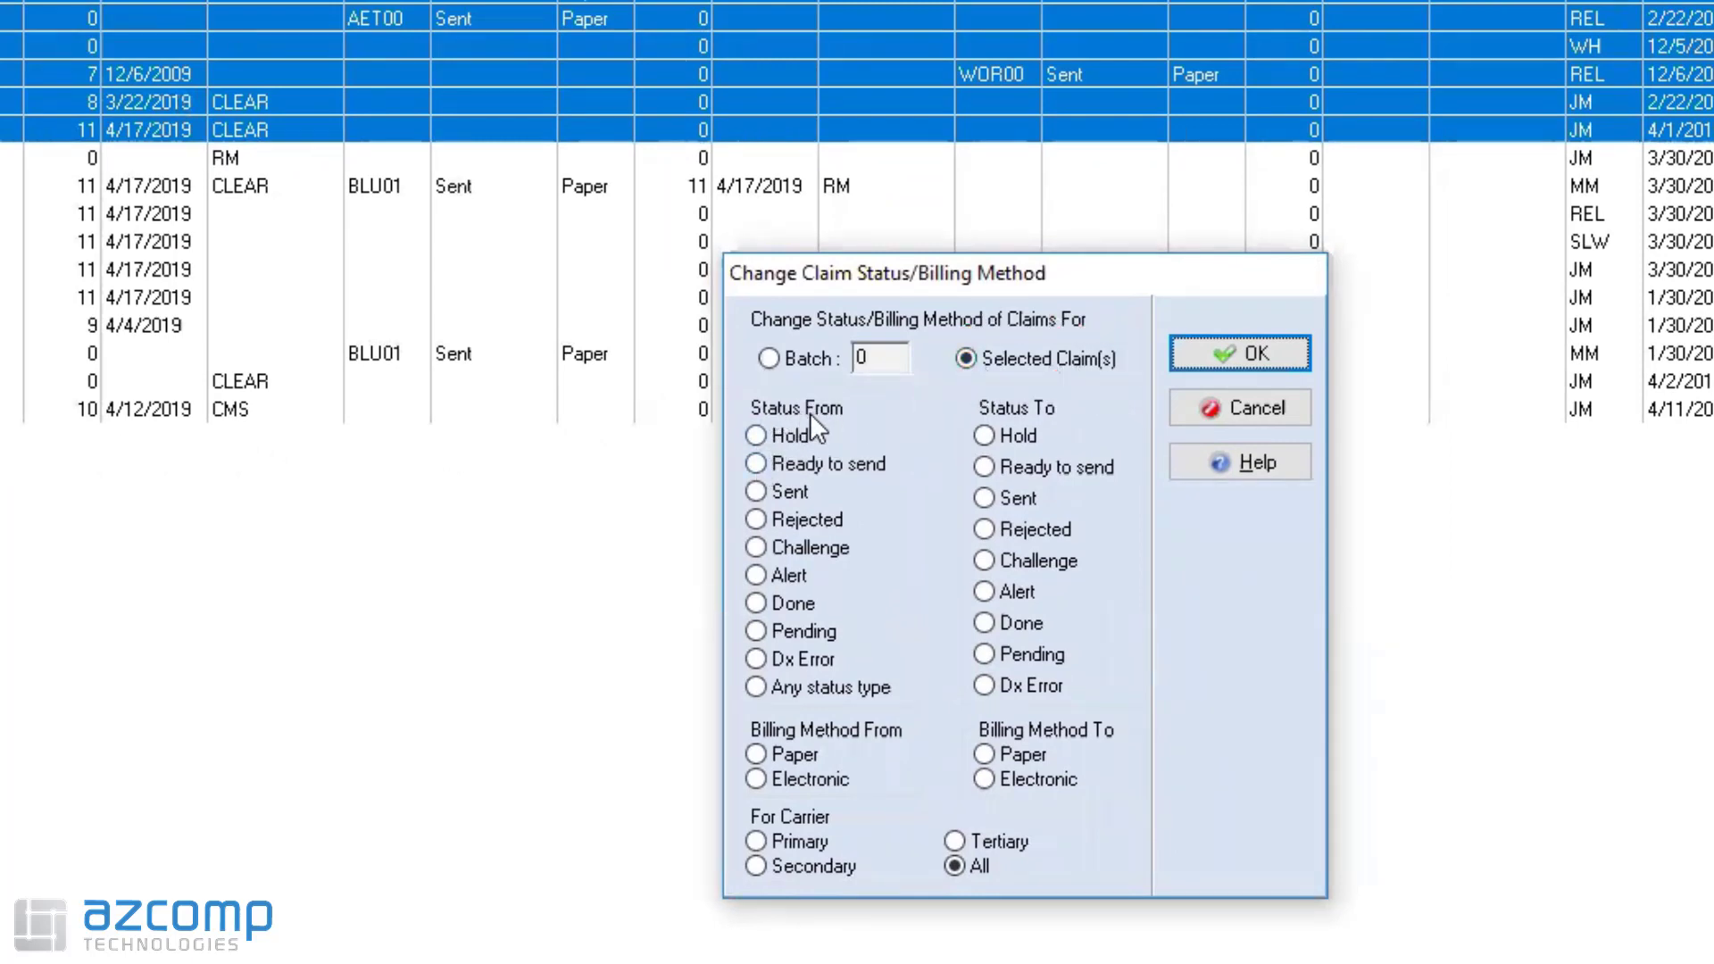
pyautogui.click(757, 492)
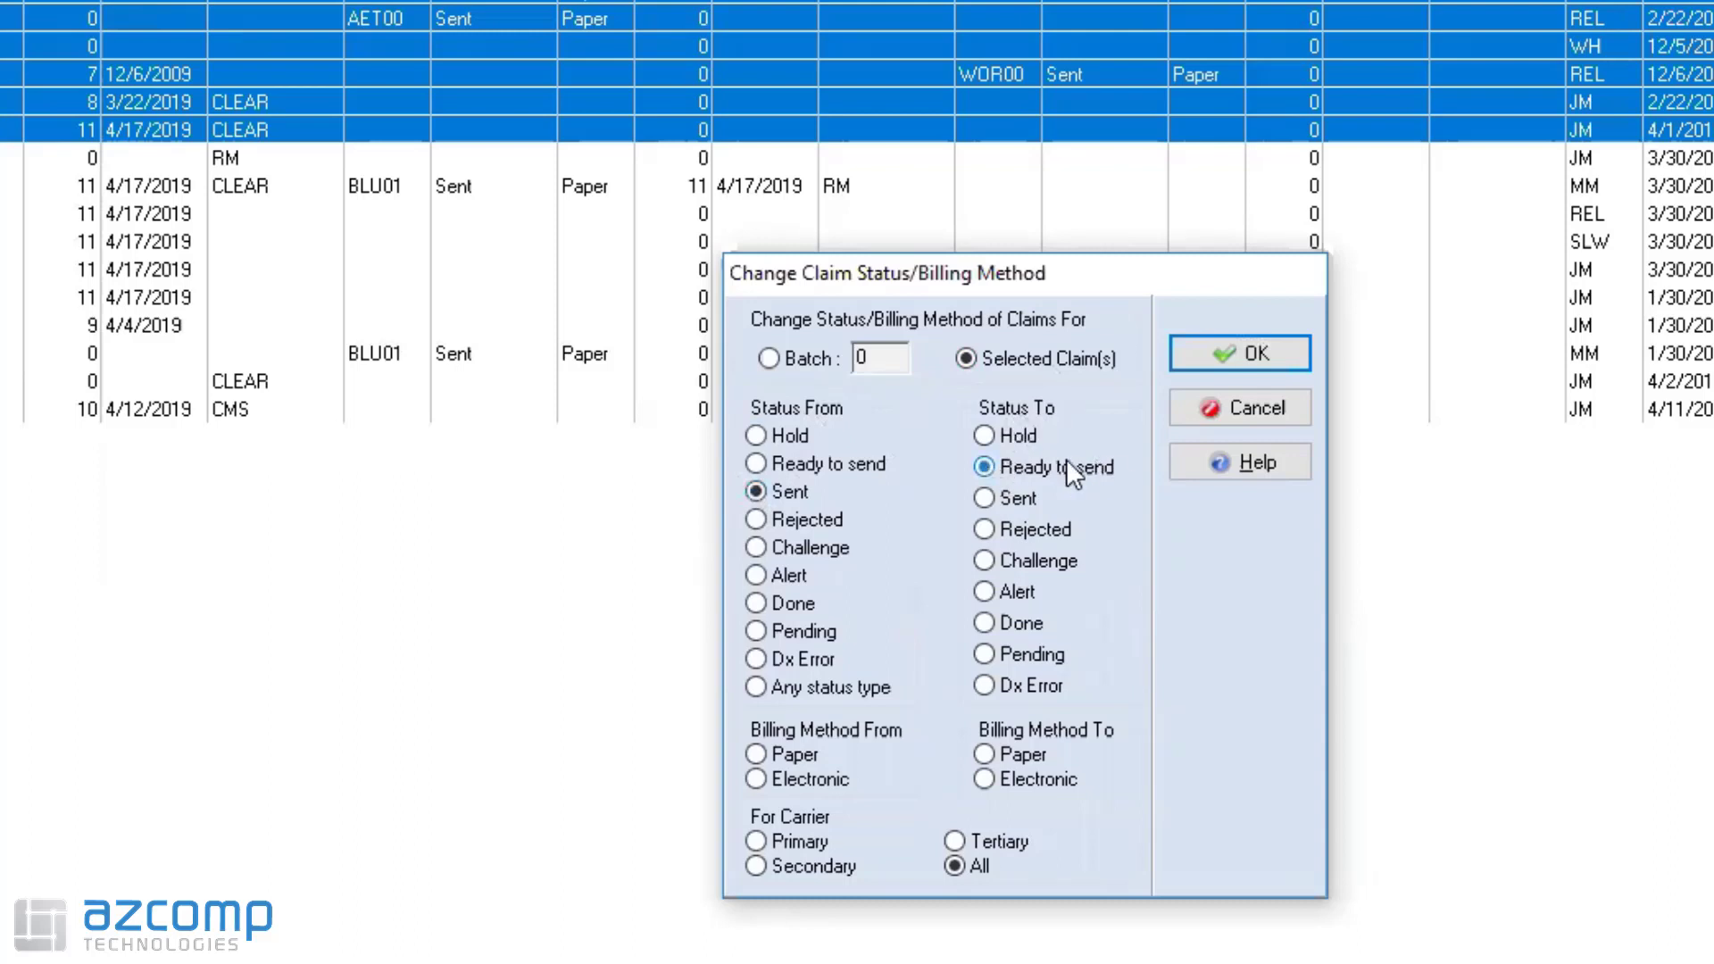
pyautogui.click(773, 757)
pyautogui.click(984, 777)
pyautogui.click(1206, 358)
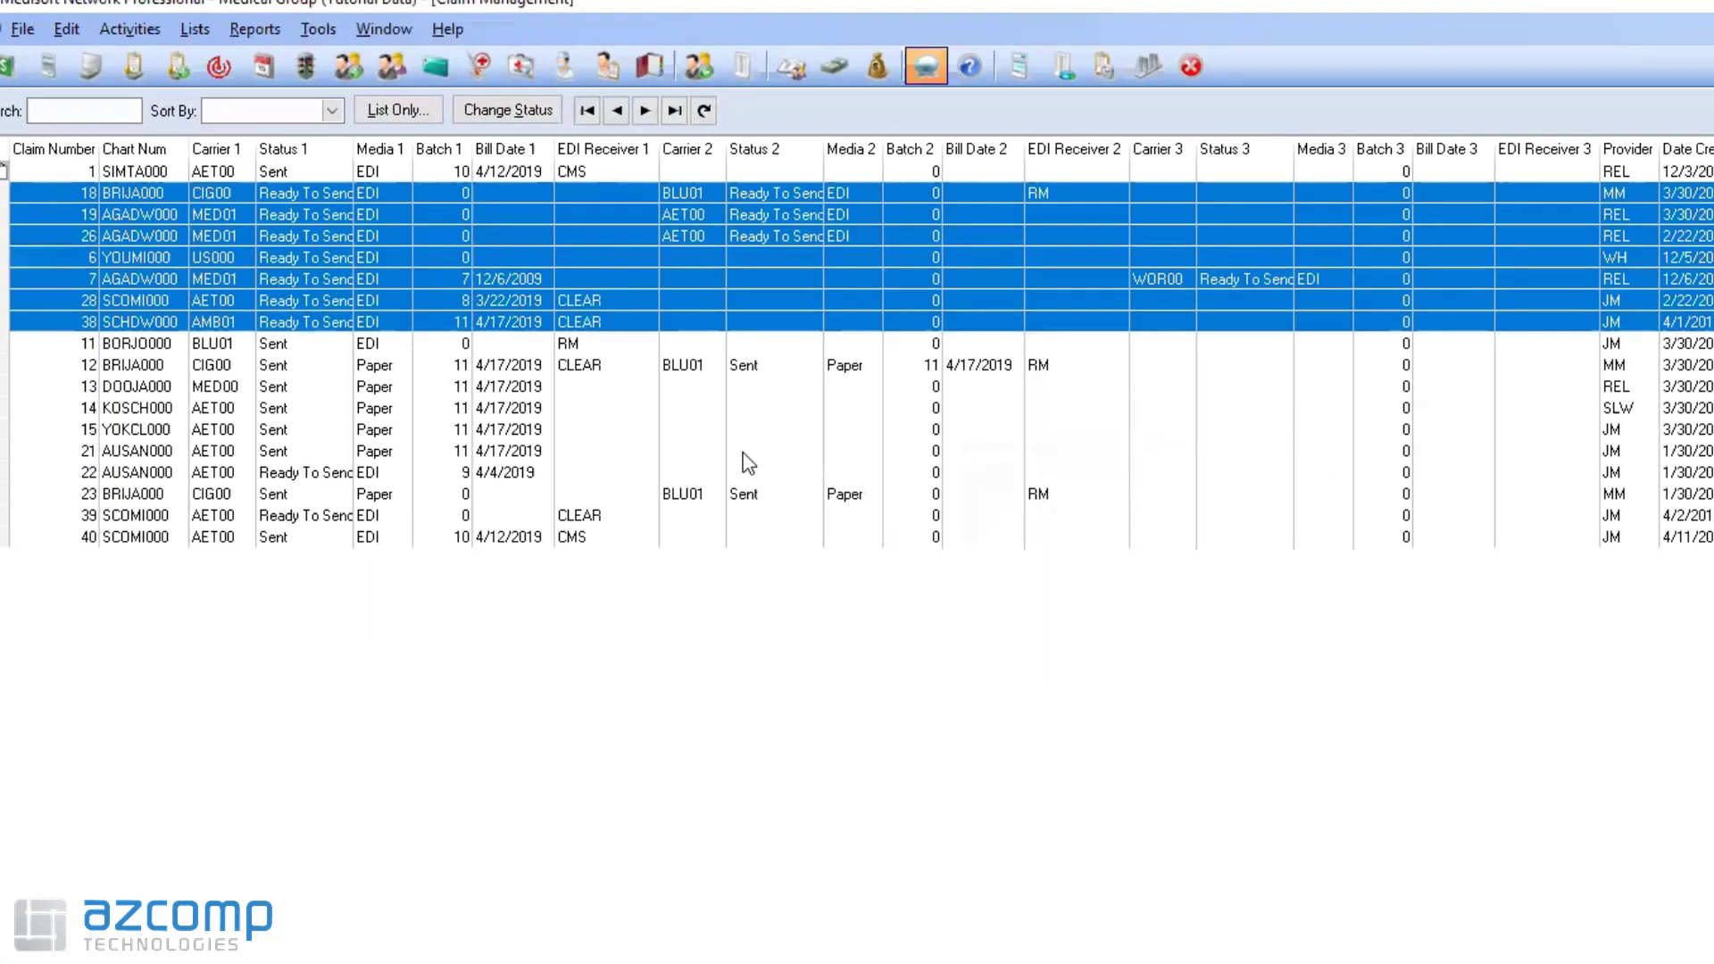
pyautogui.click(332, 321)
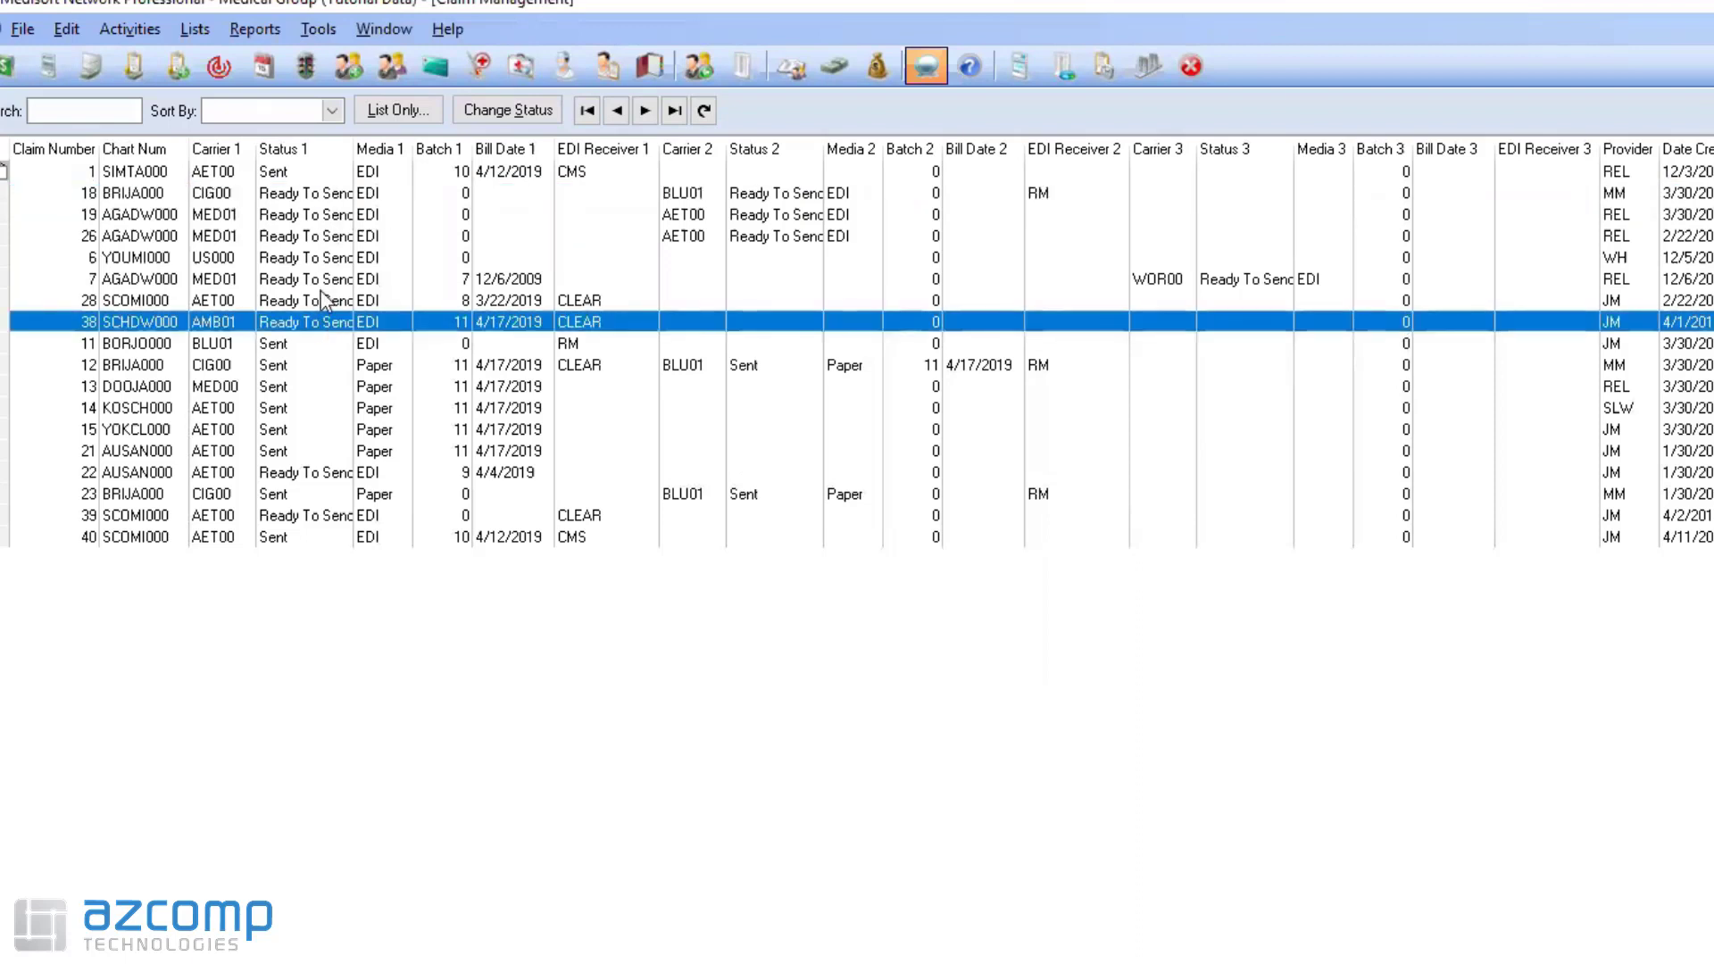
# Step: From claim 12, open a status change for Batch 11 with Status From 'Any status type'
pyautogui.click(375, 368)
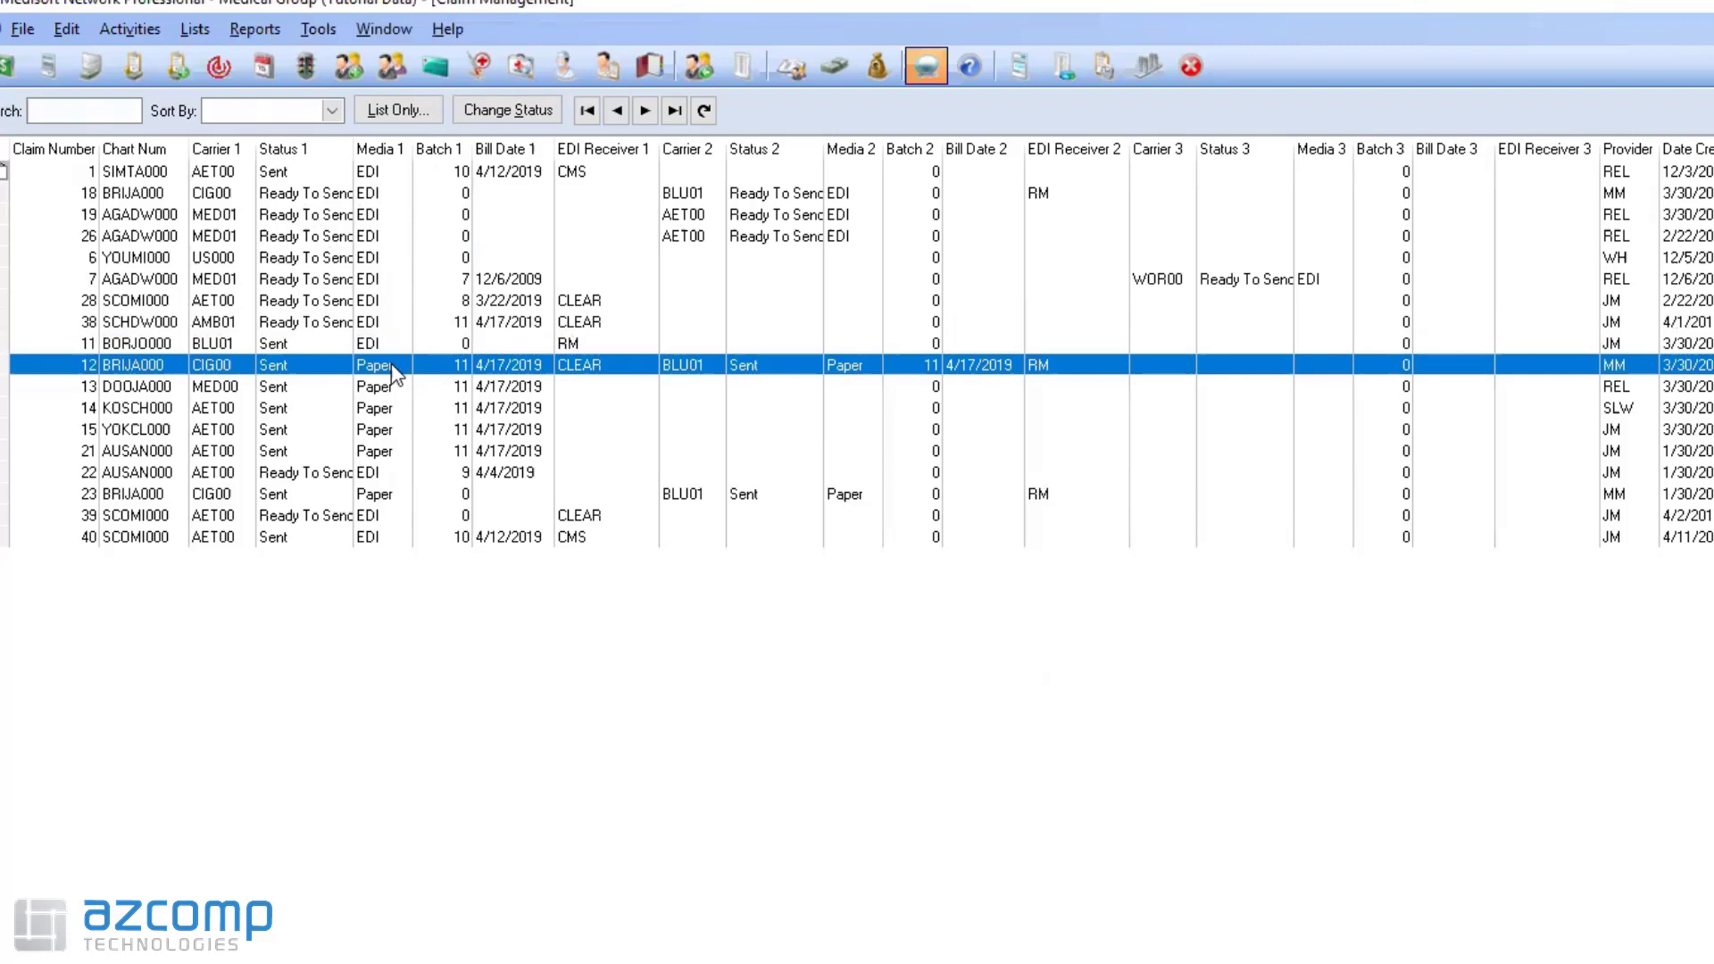
pyautogui.rightClick(303, 365)
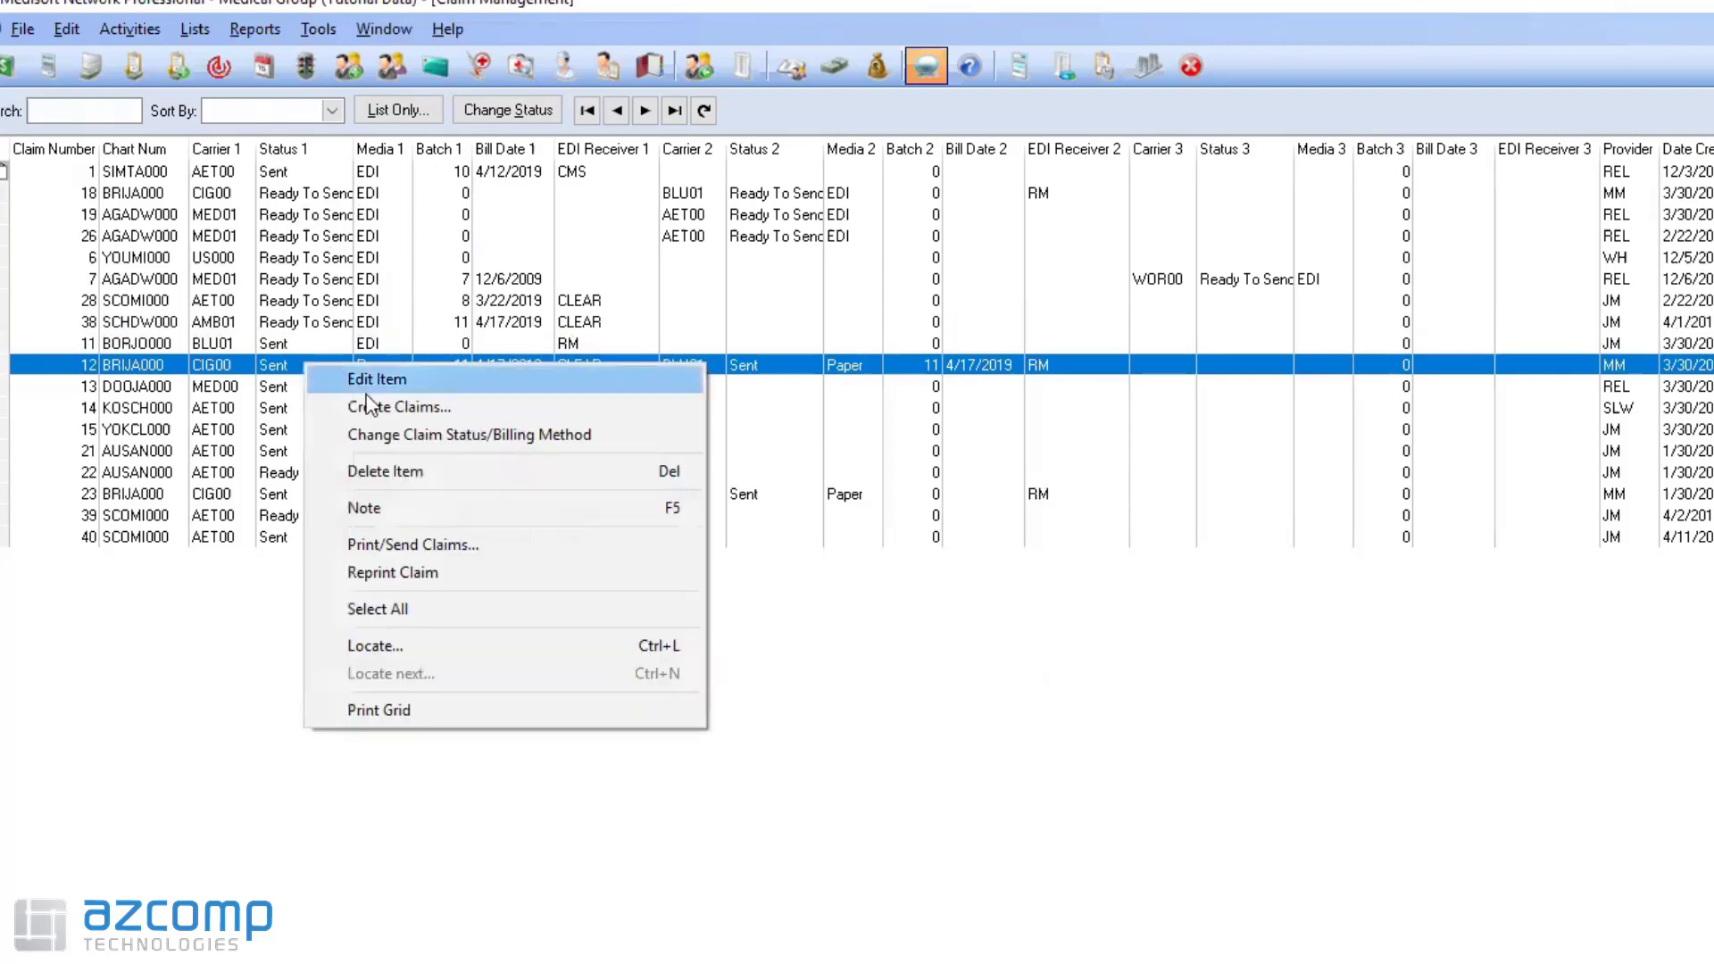
pyautogui.click(500, 437)
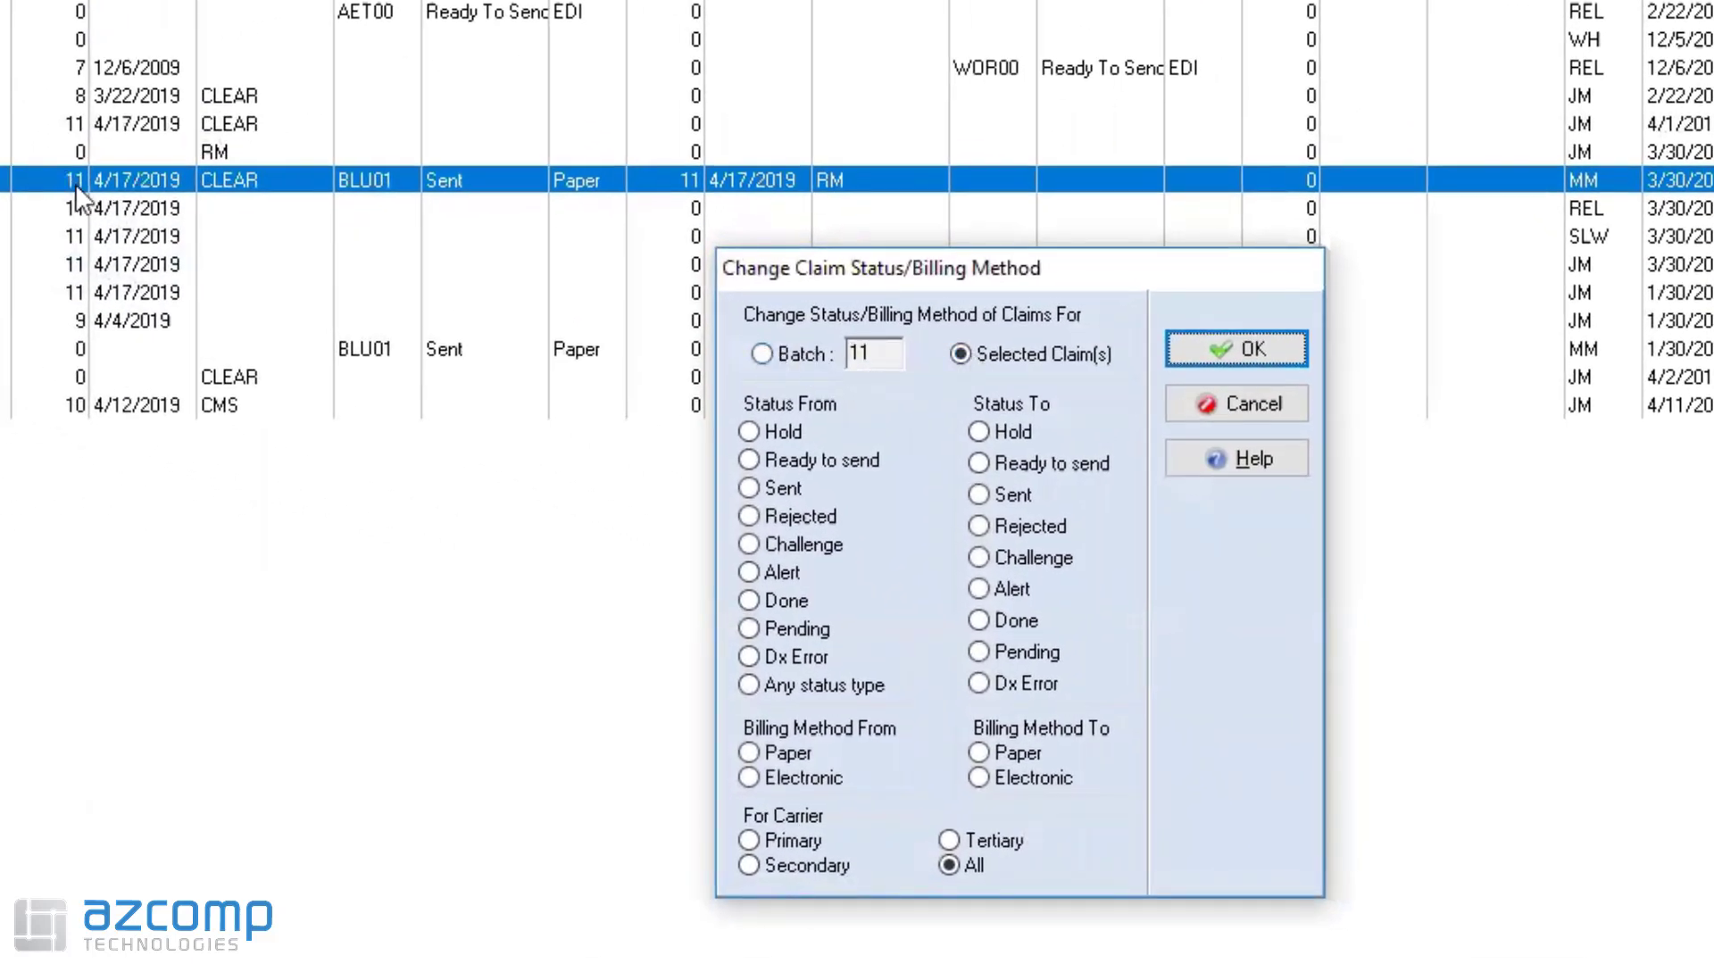
pyautogui.click(760, 353)
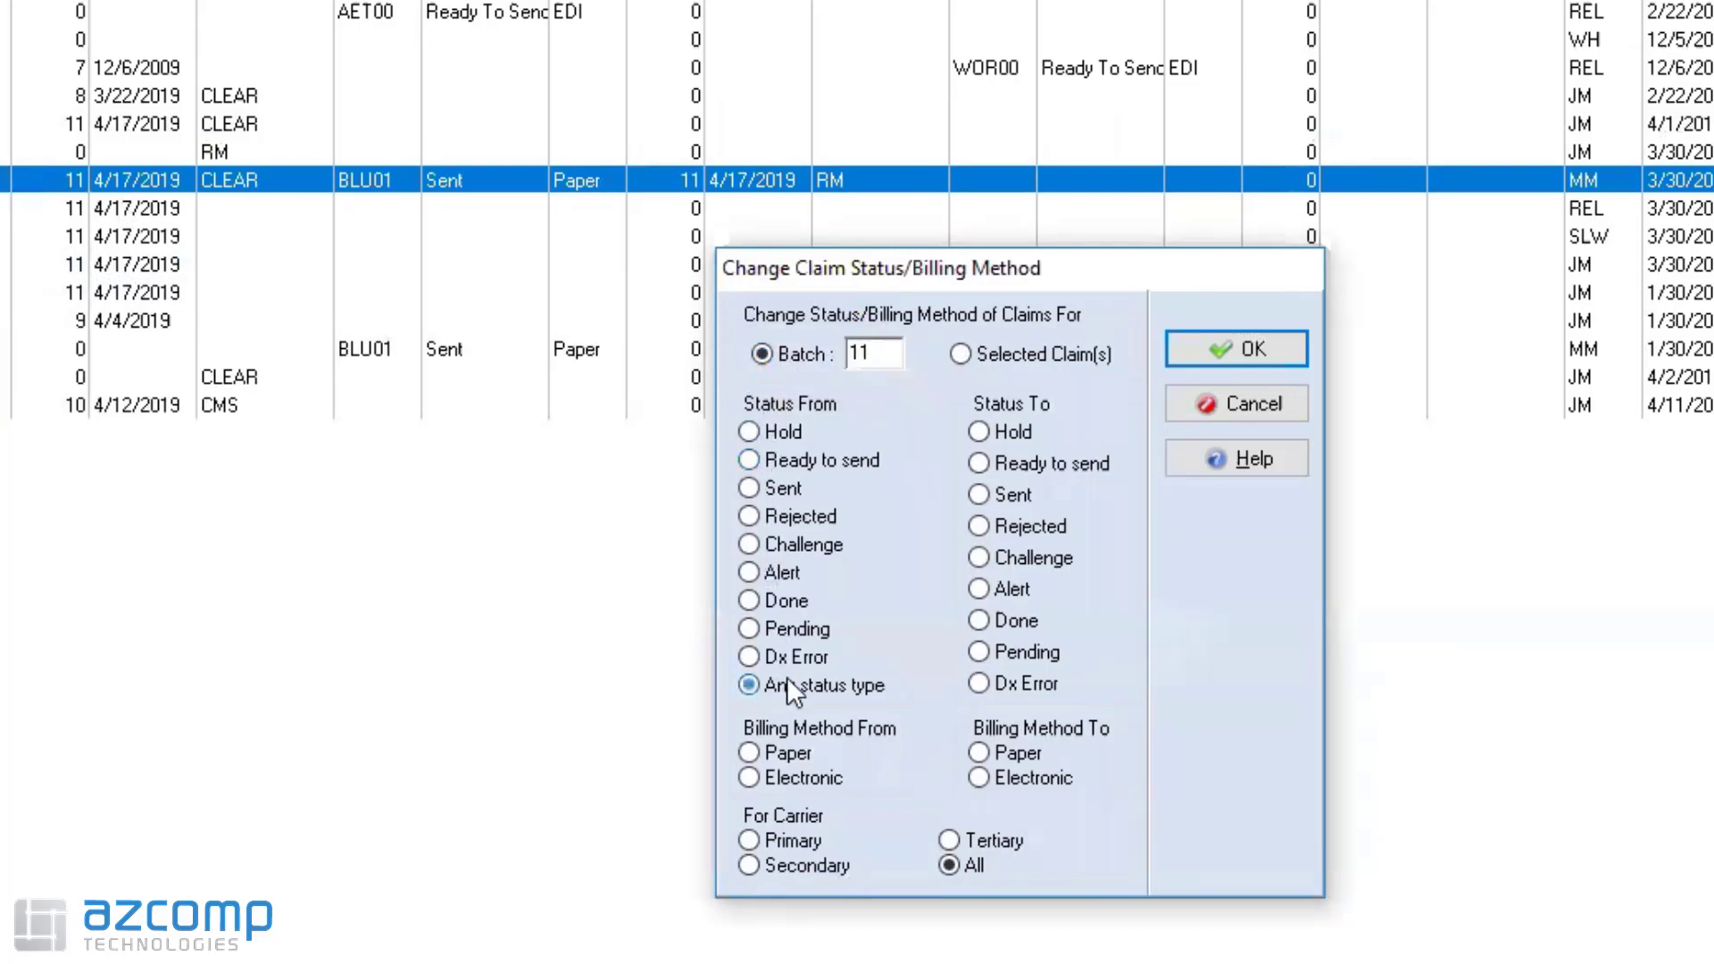
pyautogui.click(749, 685)
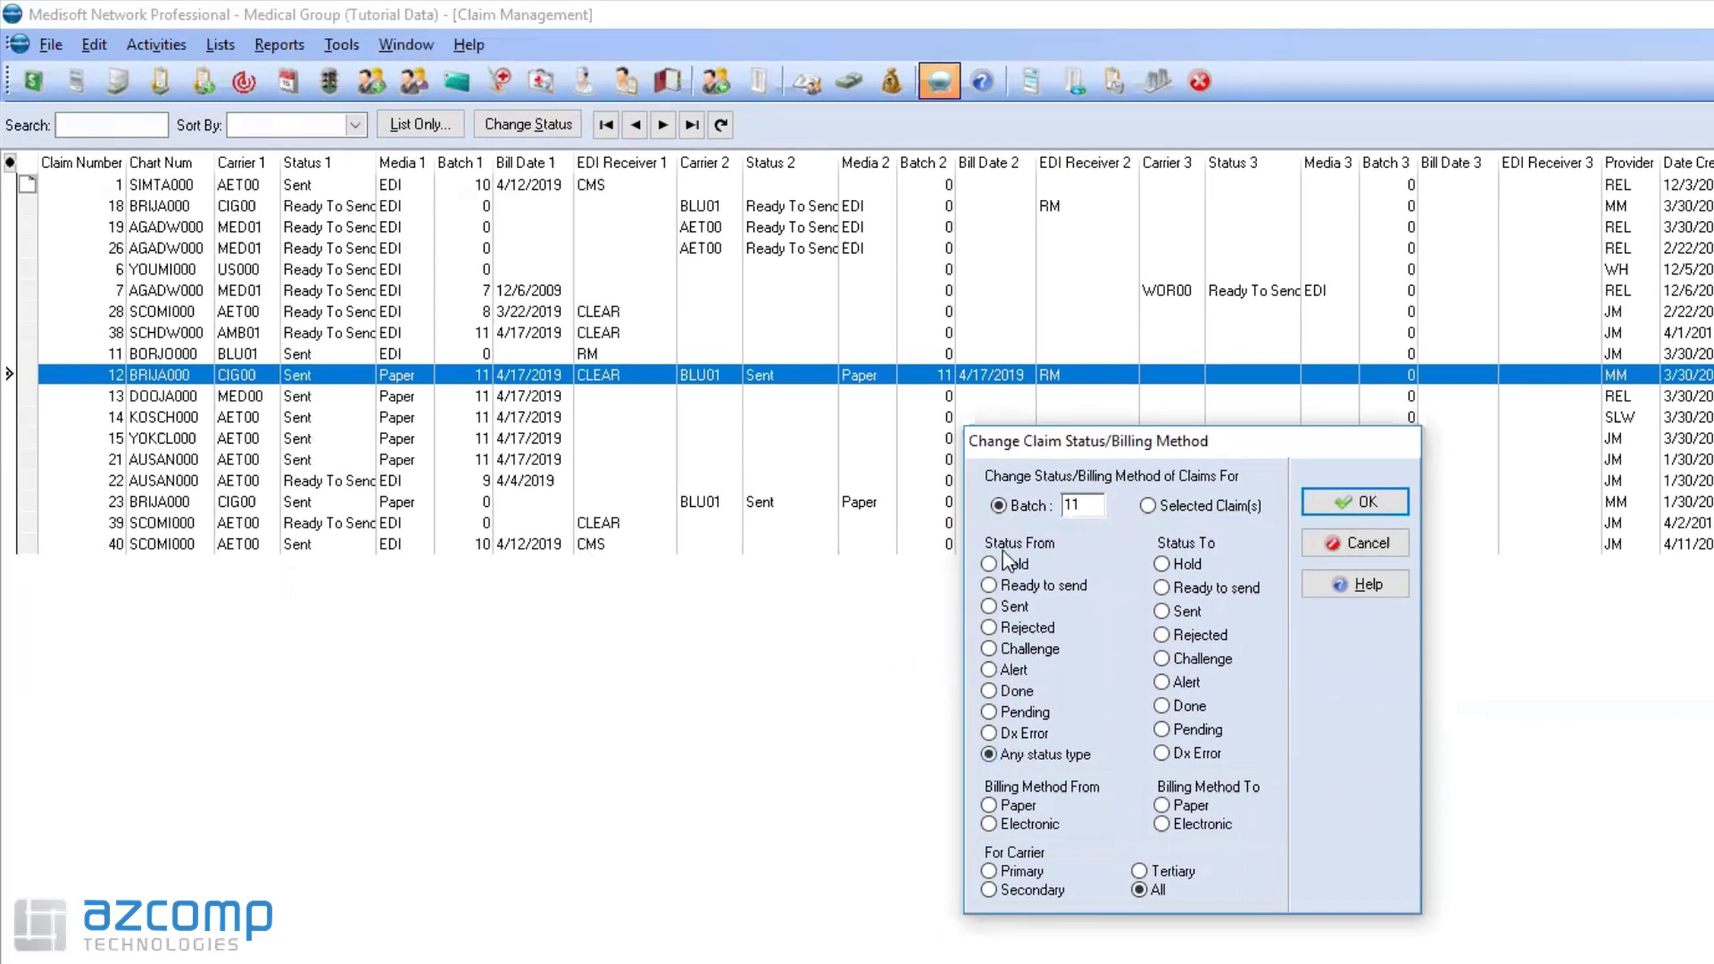
# Step: Cancel the batch change and save claim 14 with Alert status and Electronic billing
pyautogui.click(1355, 542)
pyautogui.click(335, 417)
pyautogui.doubleClick(335, 427)
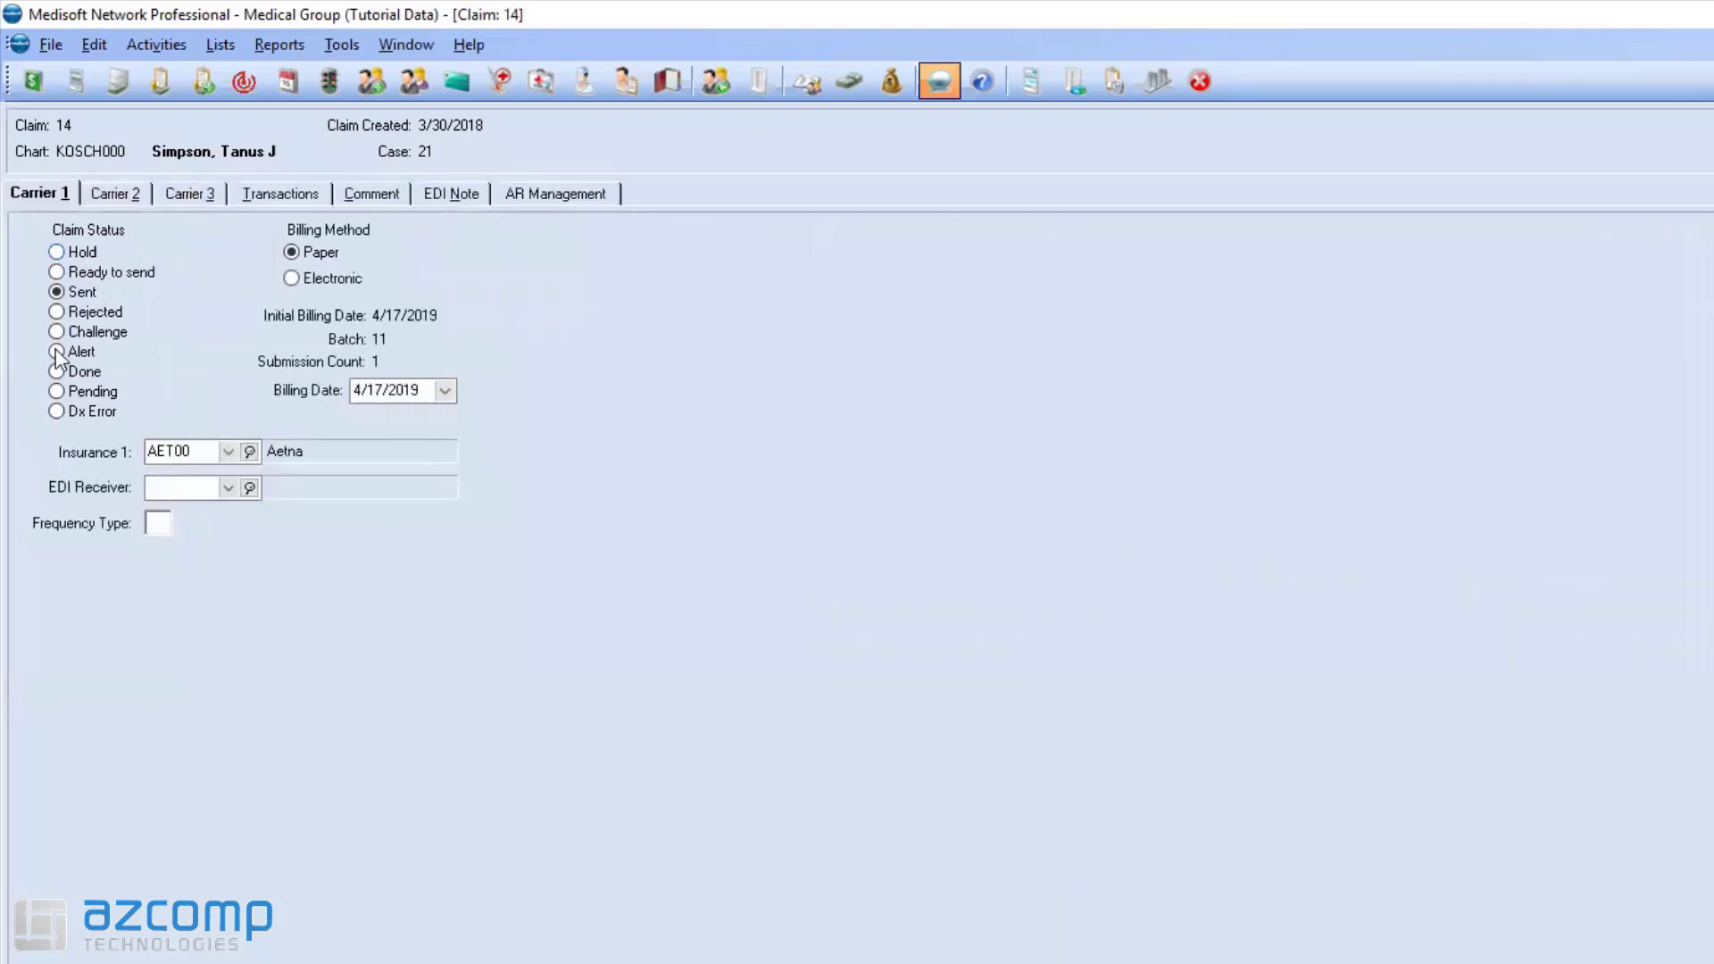
pyautogui.click(56, 352)
pyautogui.click(291, 281)
pyautogui.press('F3')
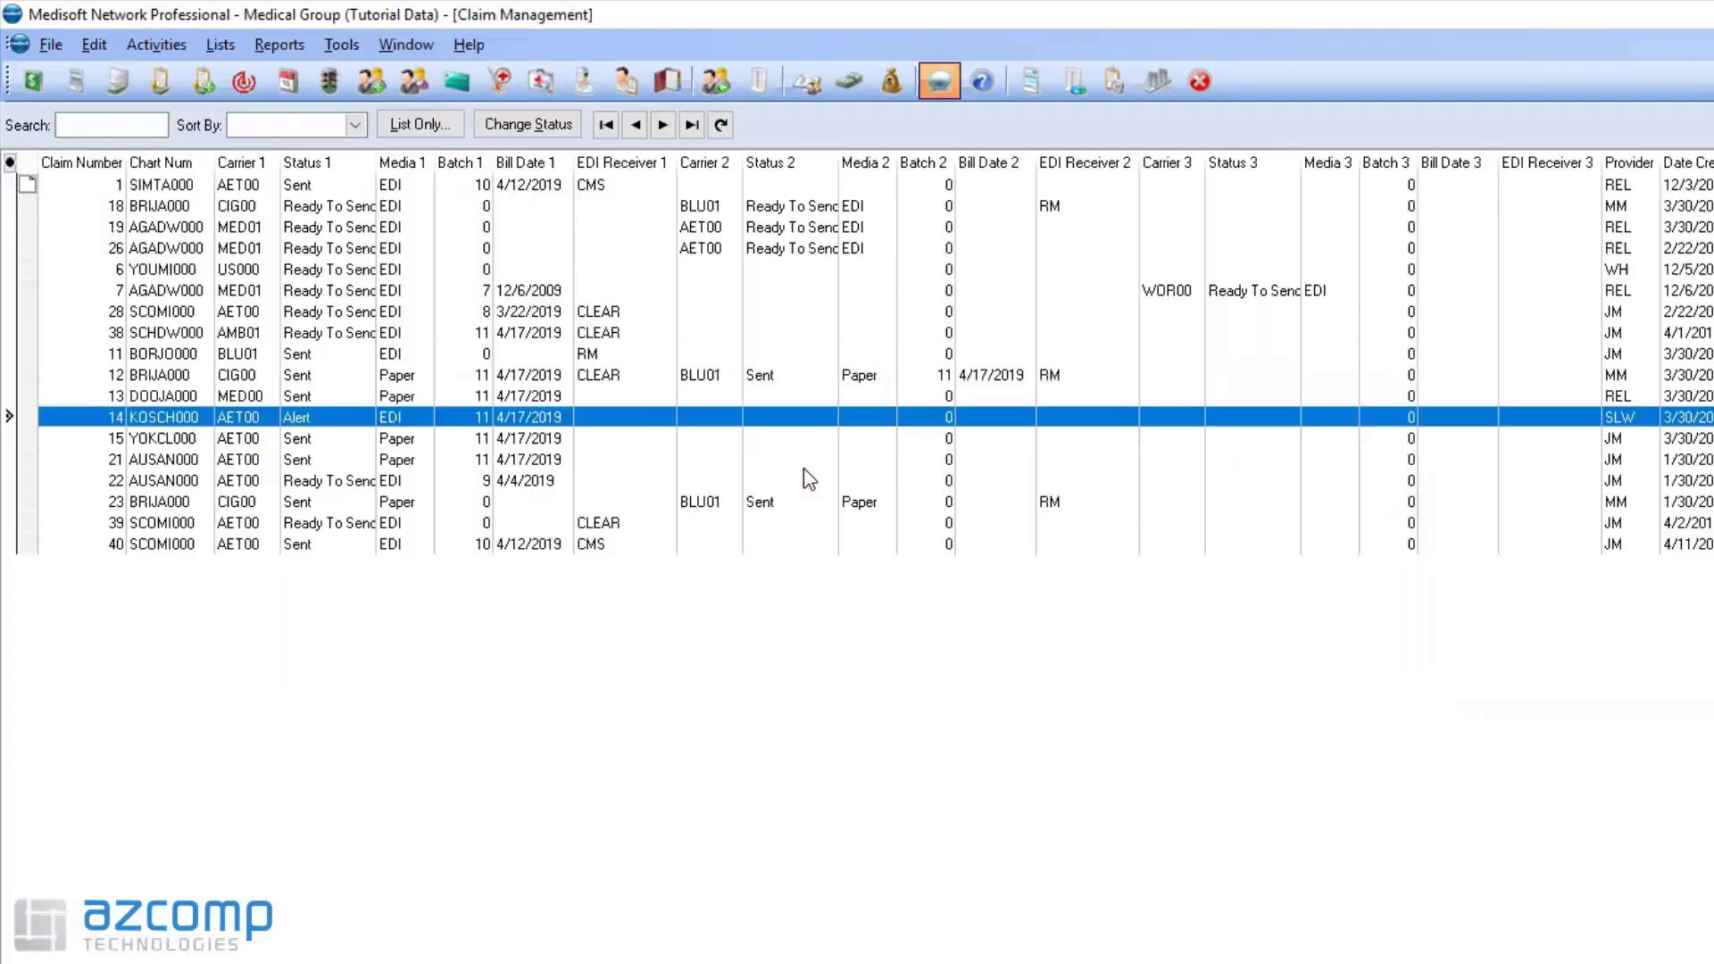
pyautogui.click(310, 375)
# Step: Change all batch 11 claims from any status to Ready to send, with Paper billing switched to Electronic
pyautogui.rightClick(313, 376)
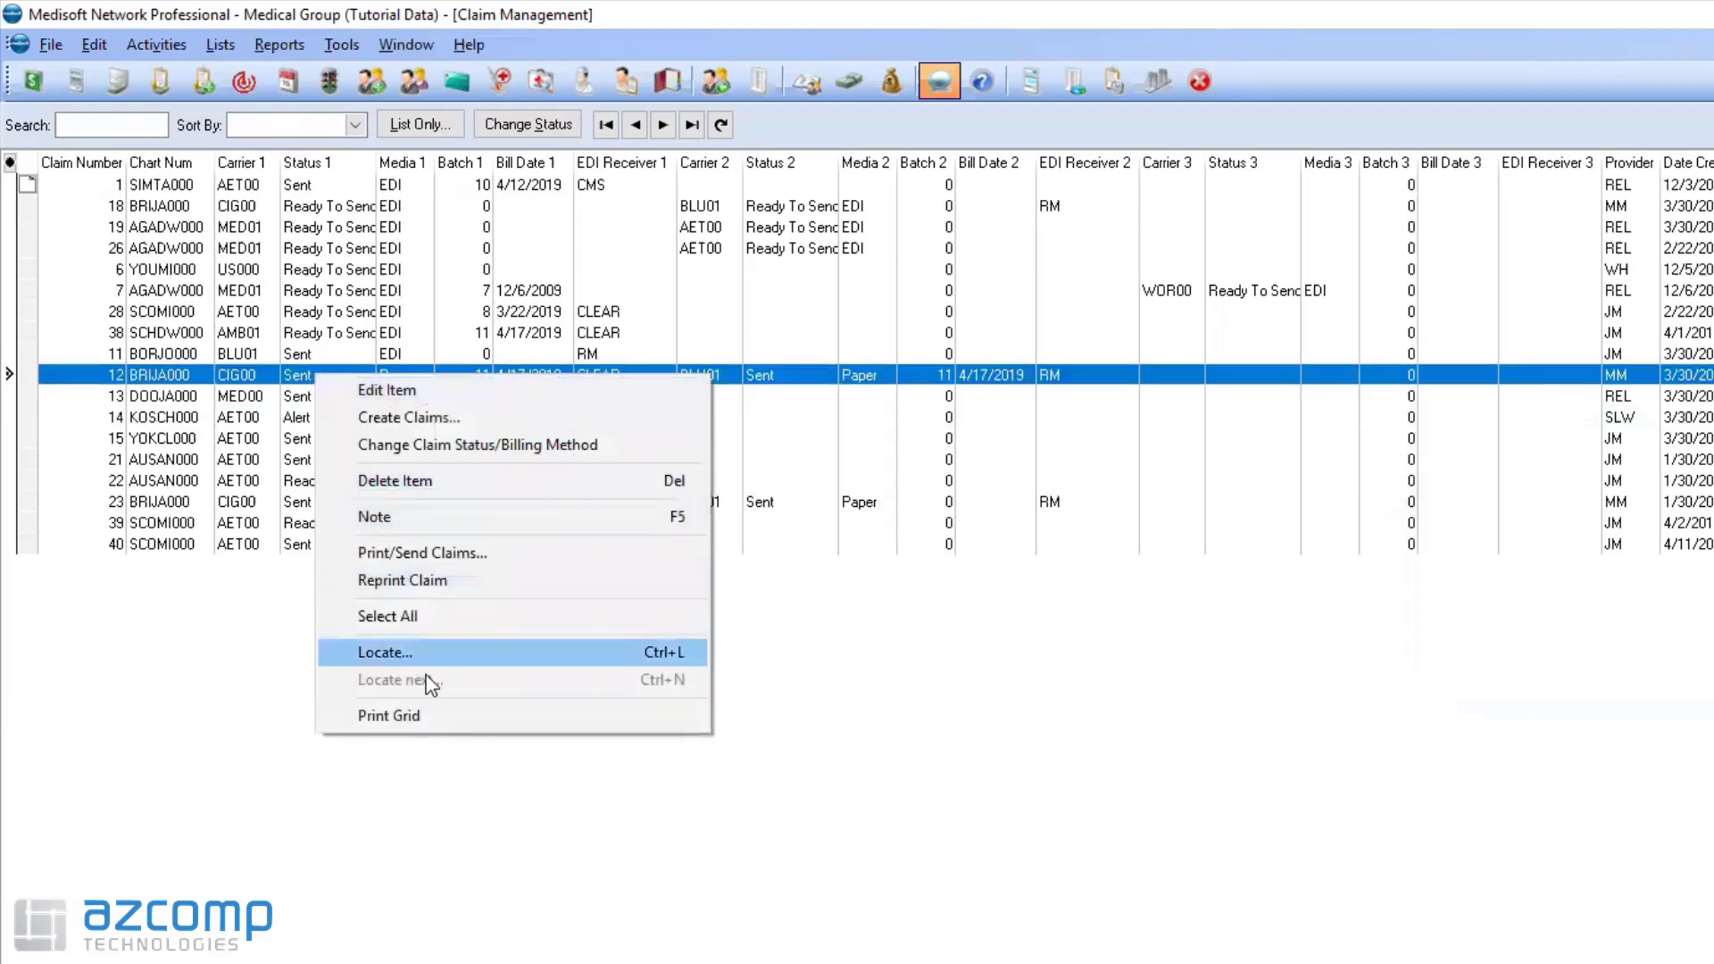
pyautogui.click(437, 446)
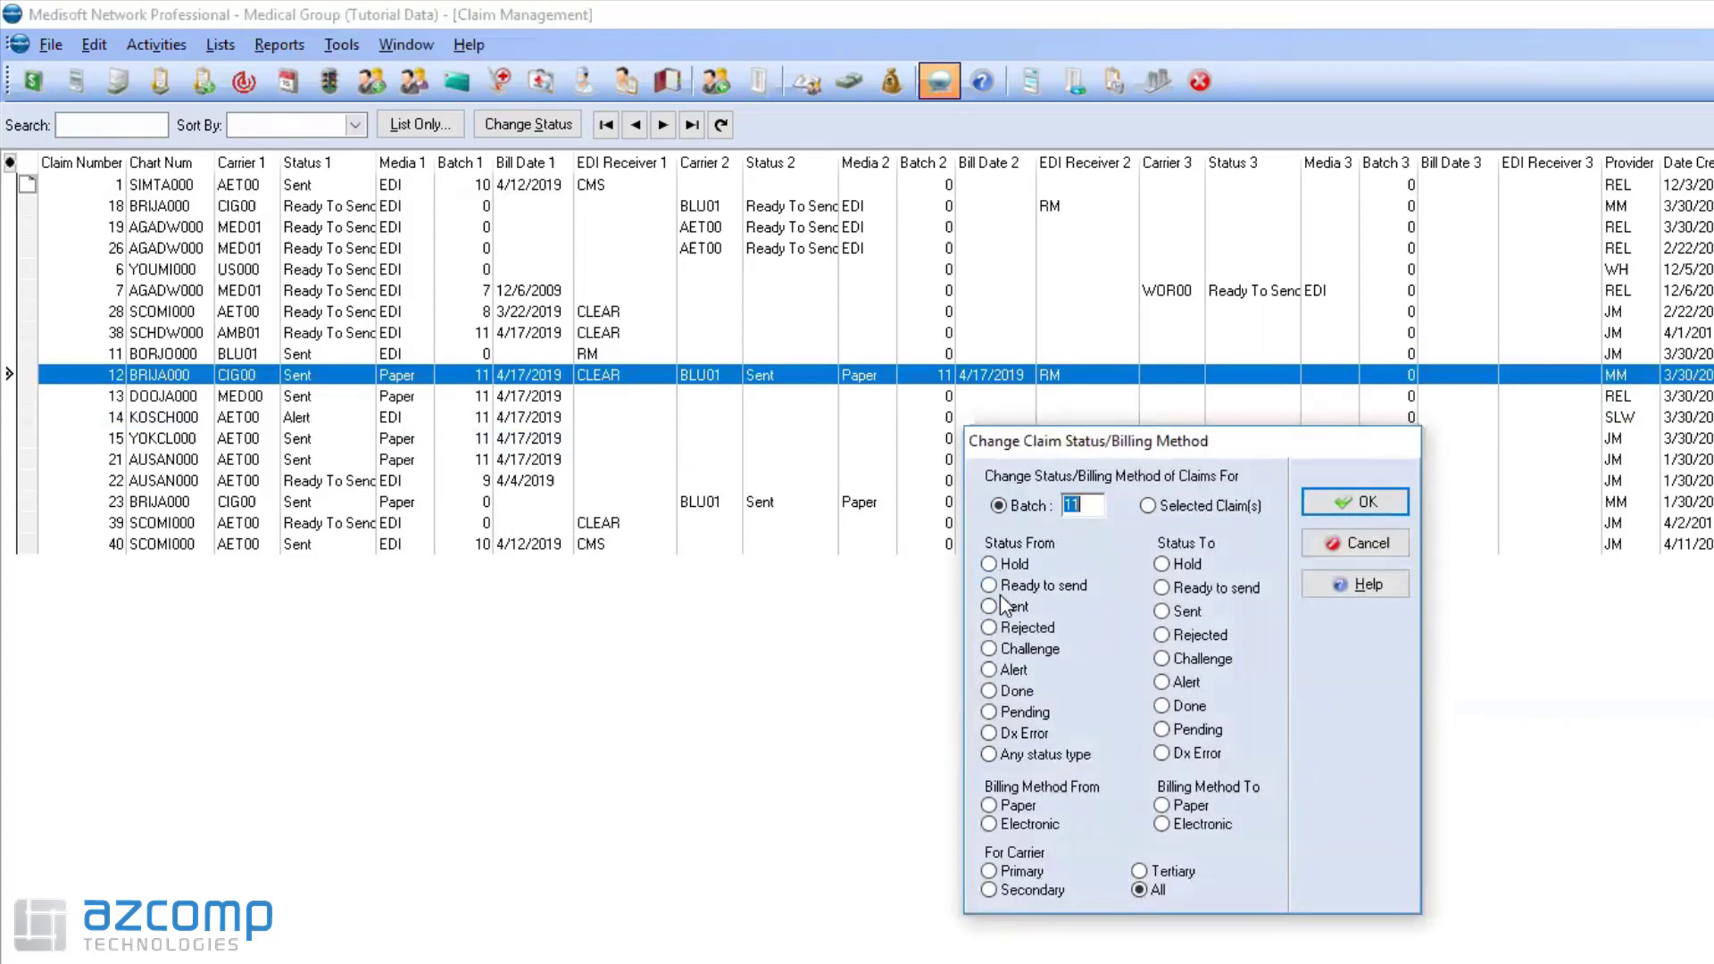
pyautogui.click(986, 754)
pyautogui.click(1163, 589)
pyautogui.click(989, 806)
pyautogui.click(1161, 824)
pyautogui.click(1357, 505)
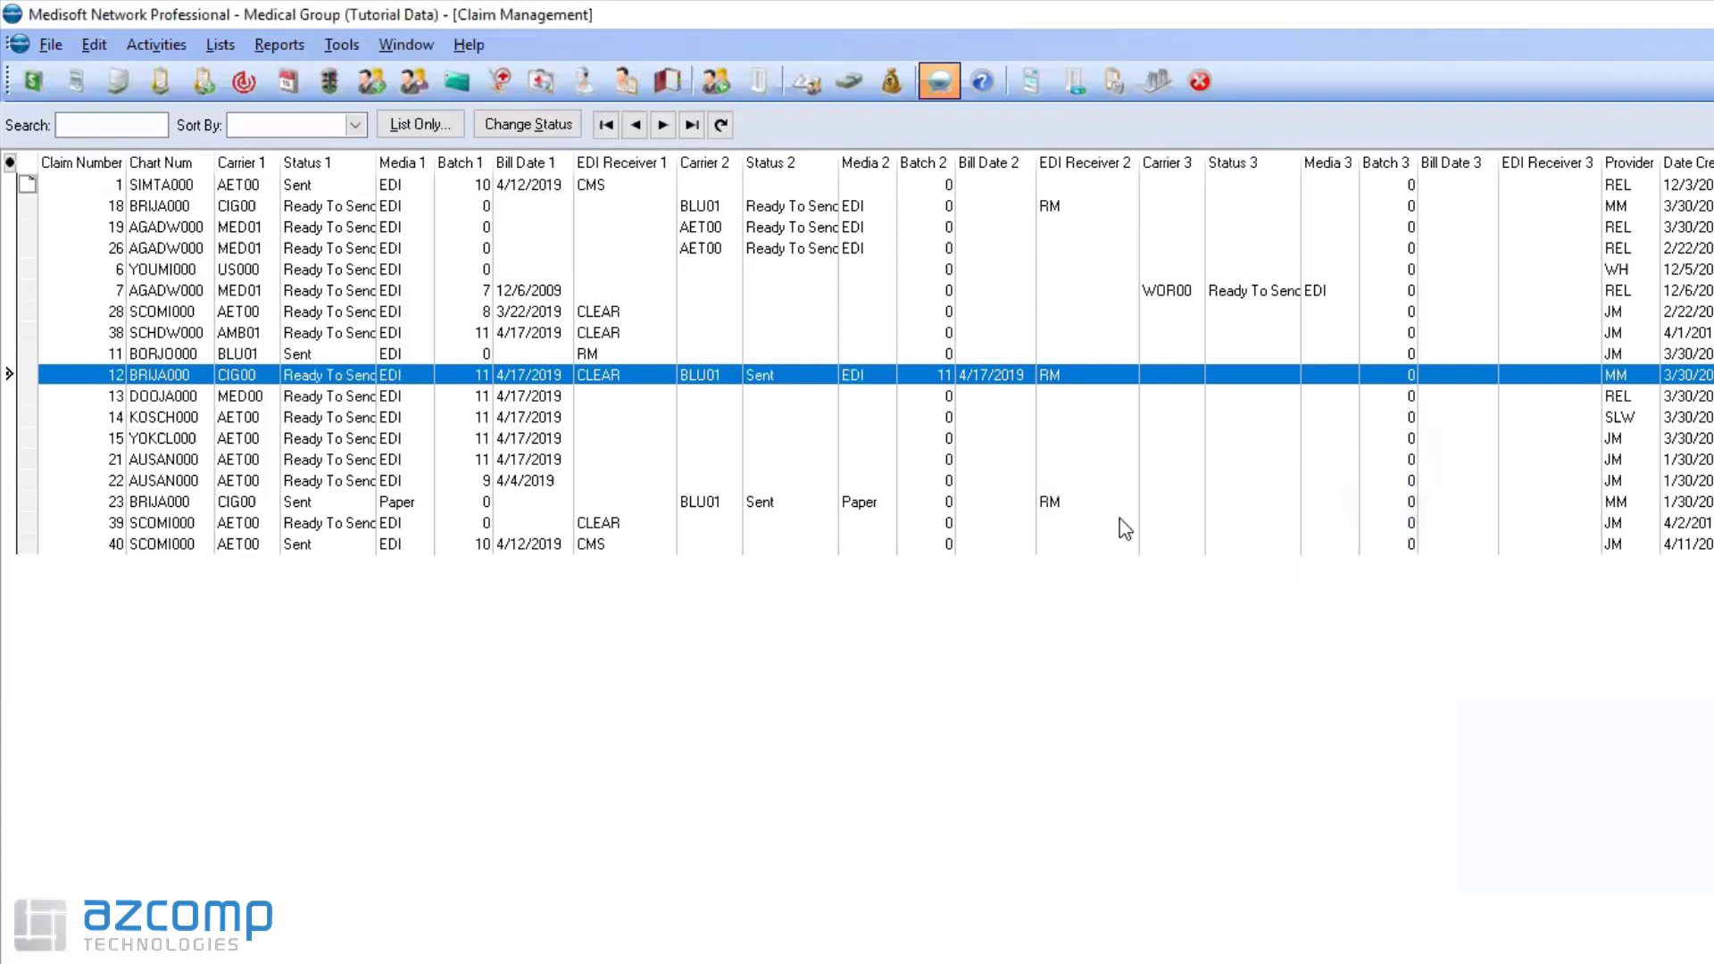
pyautogui.click(323, 419)
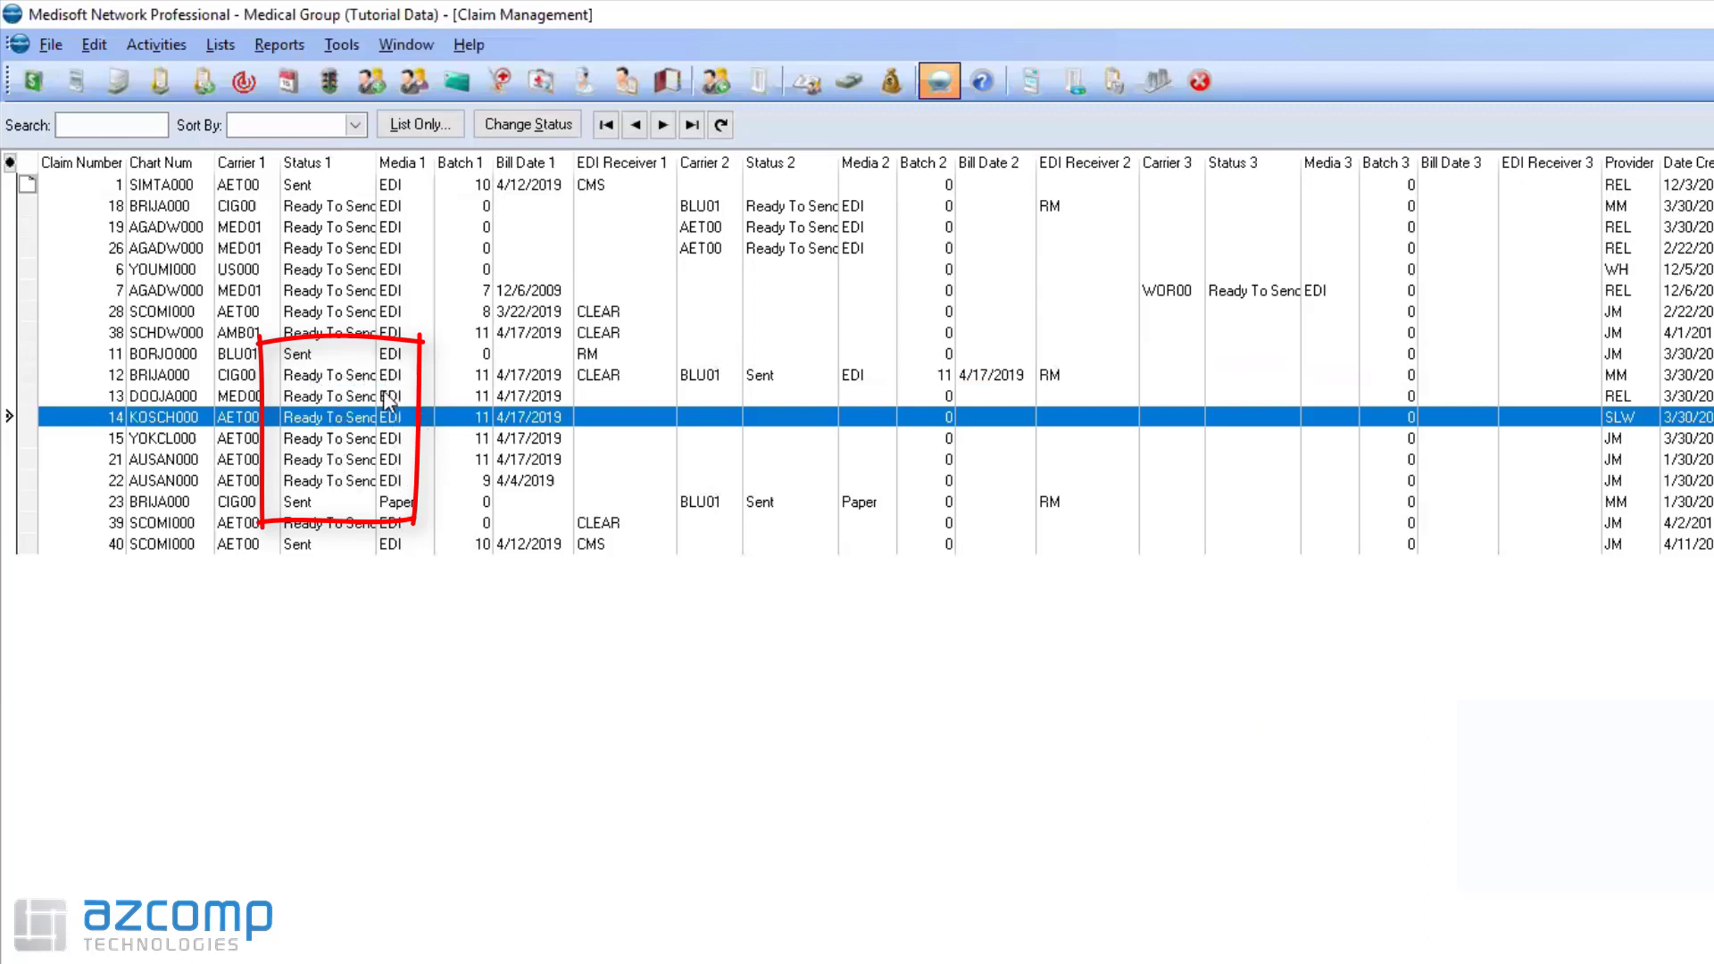
pyautogui.click(391, 528)
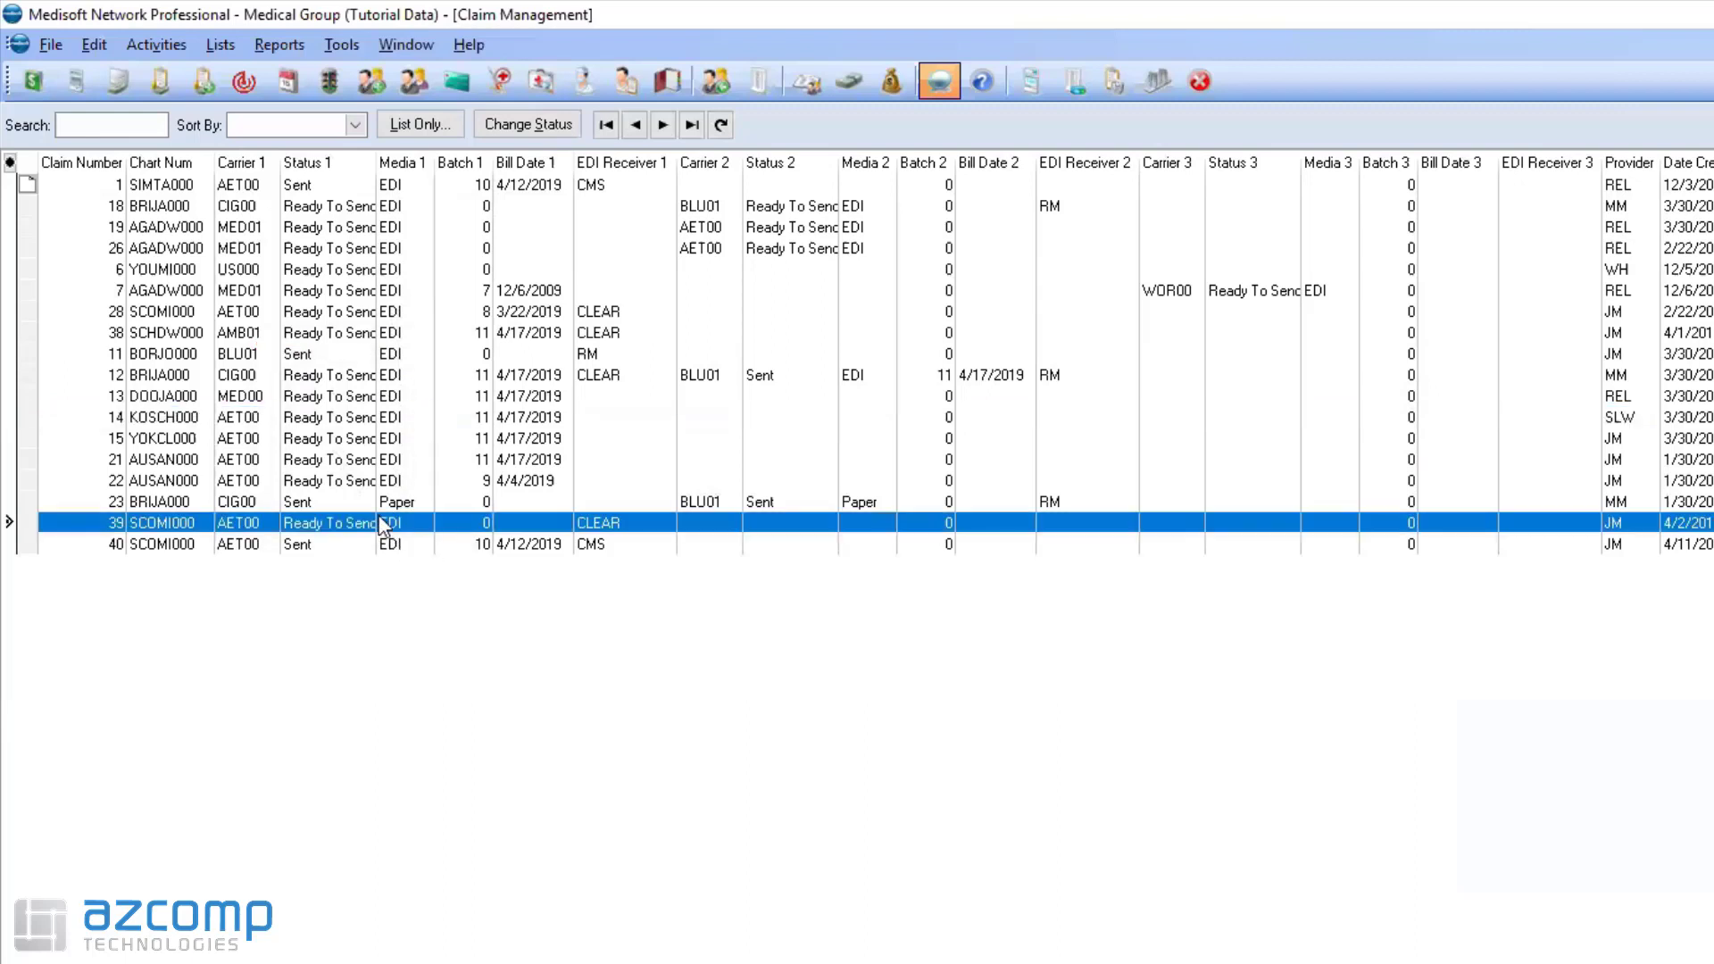
pyautogui.click(338, 379)
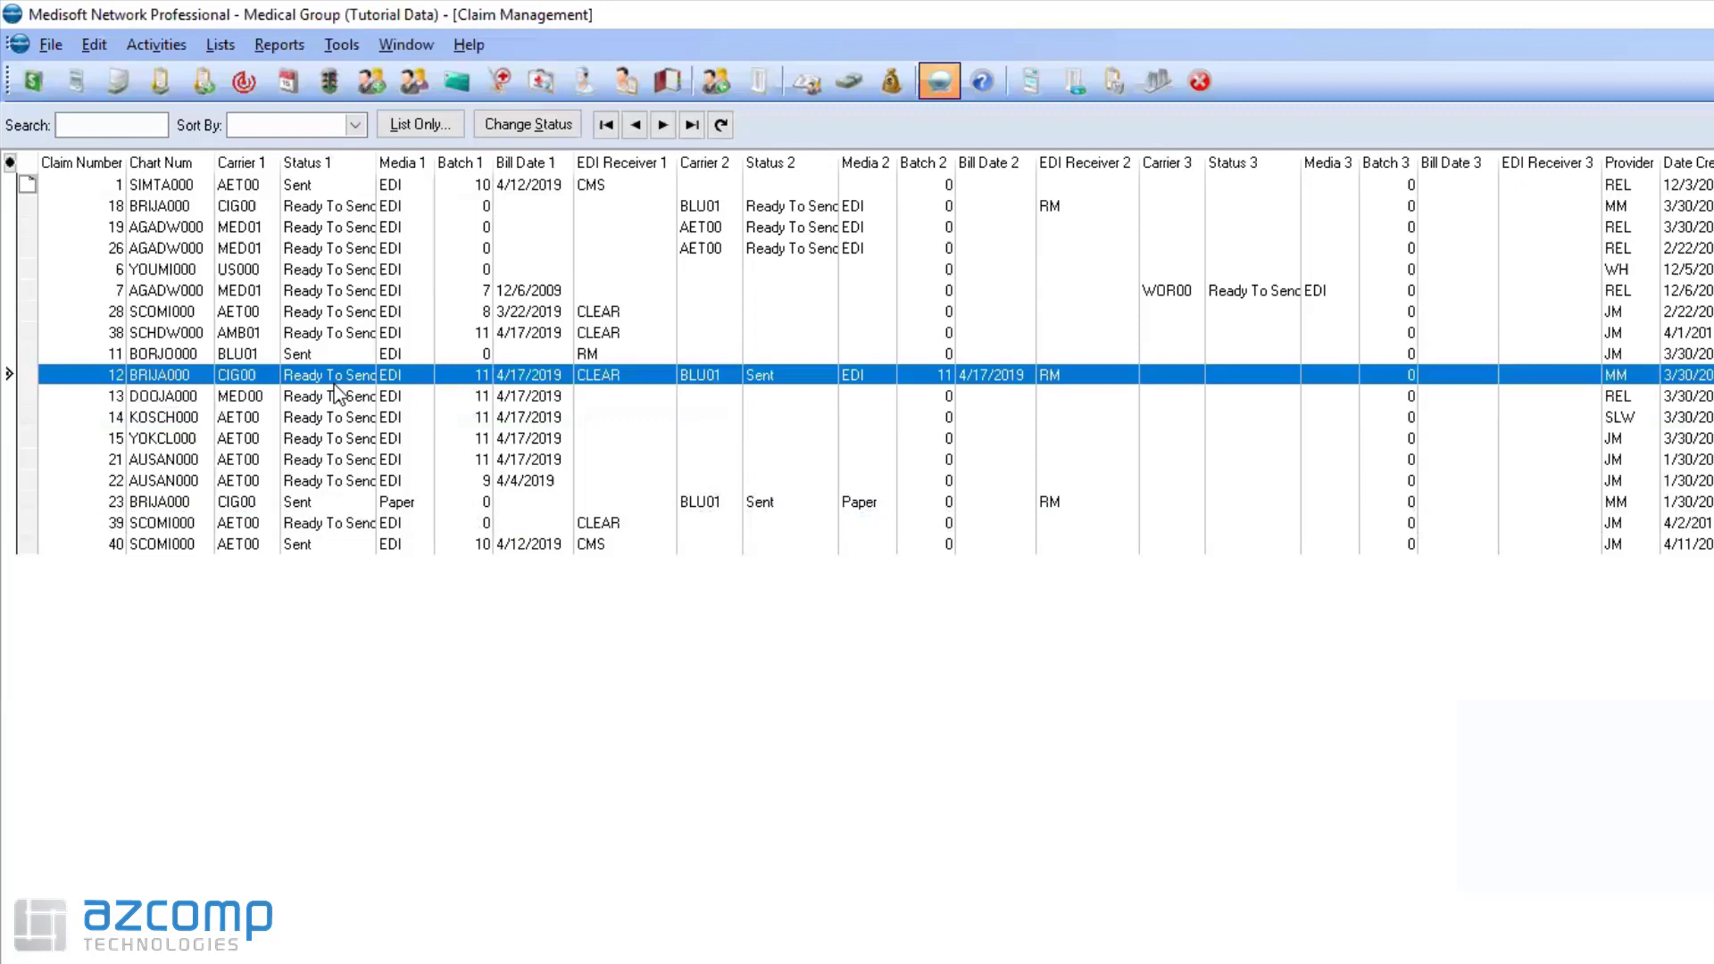